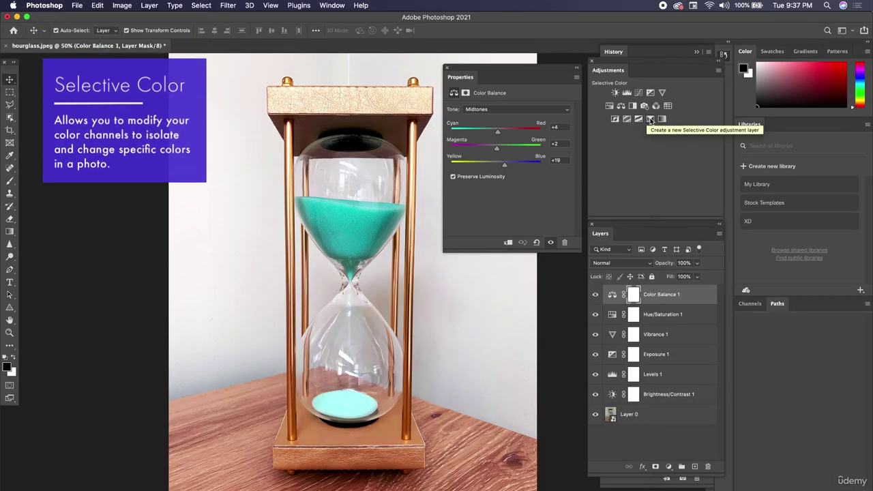
- Add a Selective Color 1 adjustment layer above the hourglass photo's existing adjustments, showing its Colors list
{"action": "left_click", "coordinate": [651, 120]}
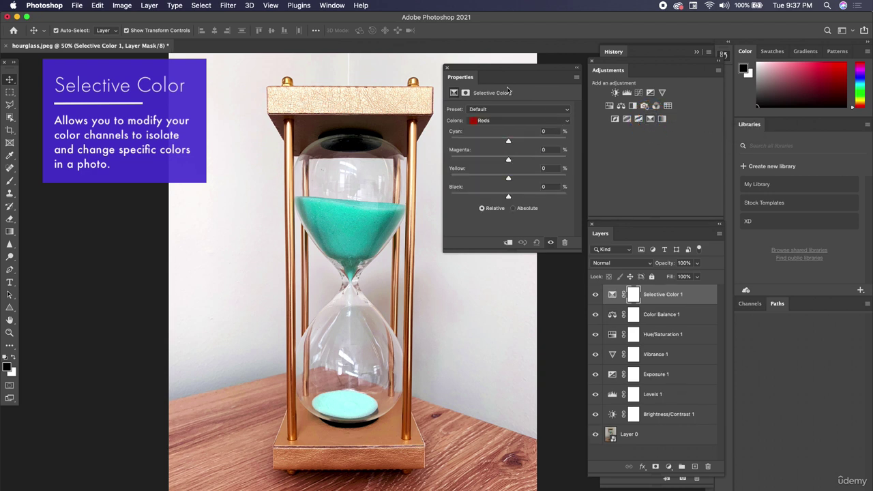
{"action": "left_click", "coordinate": [500, 121]}
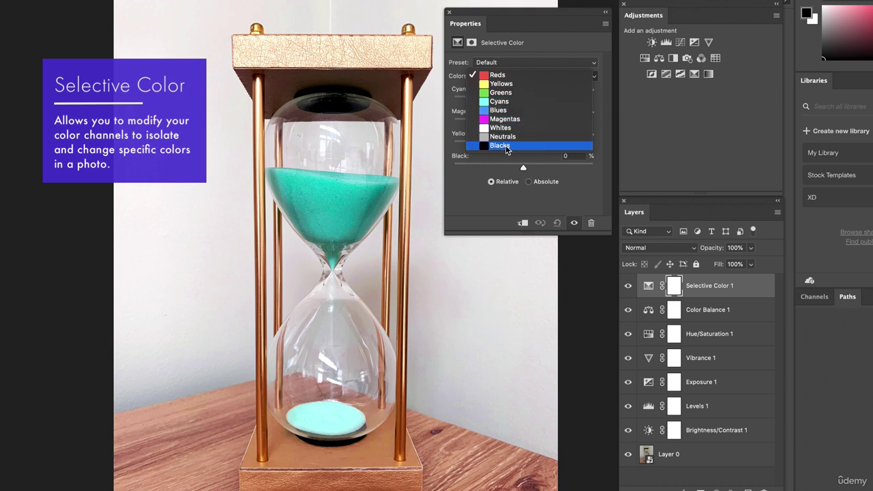
- Target Cyans and set Cyan +33%, Magenta +33%, Yellow +3%, Black +9%
{"action": "left_click", "coordinate": [541, 40]}
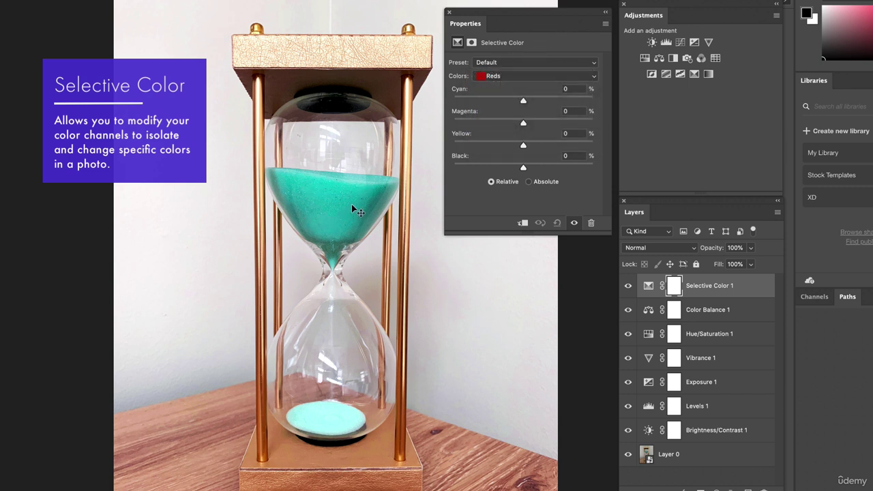
{"action": "left_click", "coordinate": [506, 79]}
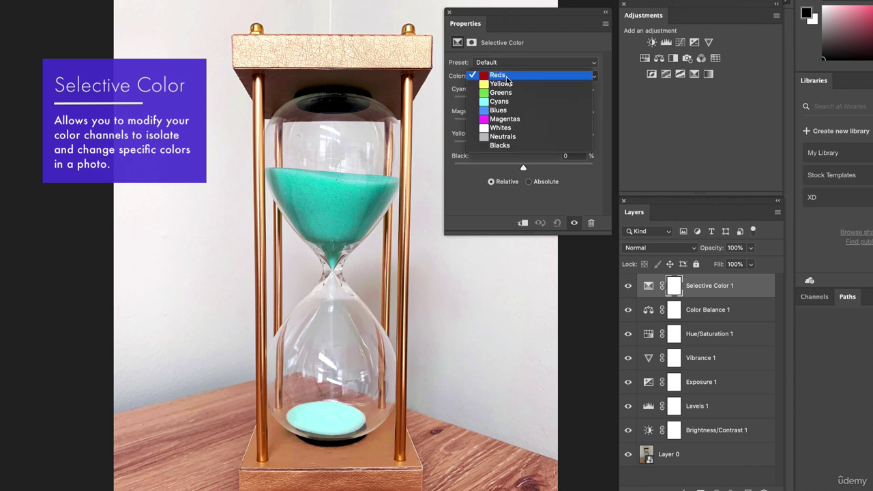
{"action": "left_click", "coordinate": [501, 104]}
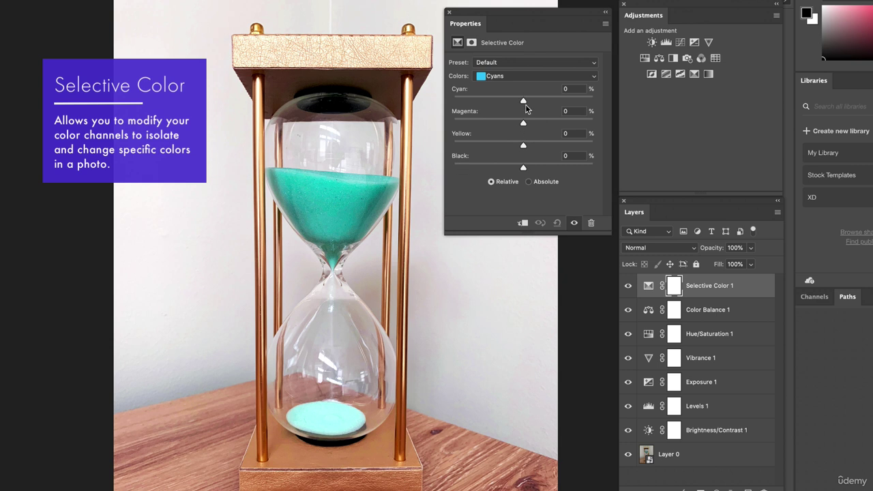
{"action": "left_click_drag", "start_coordinate": [523, 102], "coordinate": [522, 121]}
{"action": "mouse_move", "coordinate": [523, 167]}
{"action": "left_mouse_down"}
{"action": "mouse_move", "coordinate": [572, 170]}
{"action": "mouse_move", "coordinate": [460, 168]}
{"action": "mouse_move", "coordinate": [530, 168]}
{"action": "left_mouse_up"}
{"action": "left_click_drag", "start_coordinate": [525, 101], "coordinate": [547, 101]}
{"action": "left_click_drag", "start_coordinate": [523, 145], "coordinate": [547, 125]}
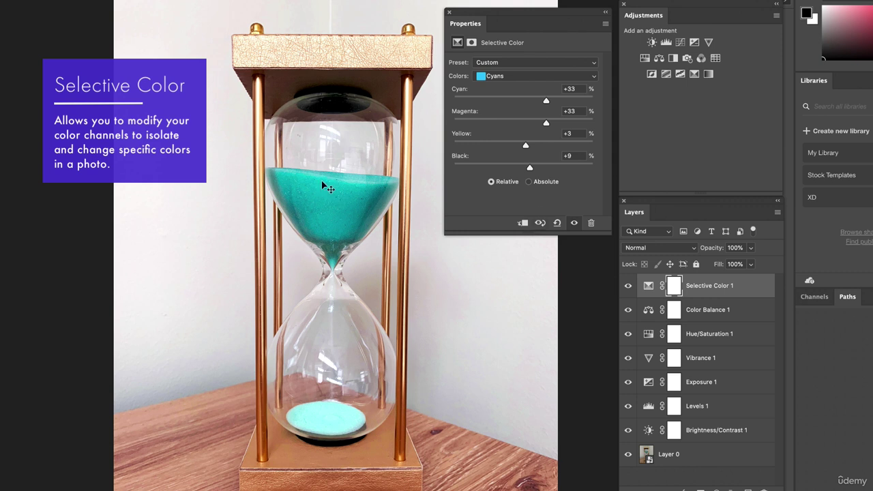
- Switch Selective Color to Blues and settle their Black at -3%
{"action": "left_click", "coordinate": [512, 78]}
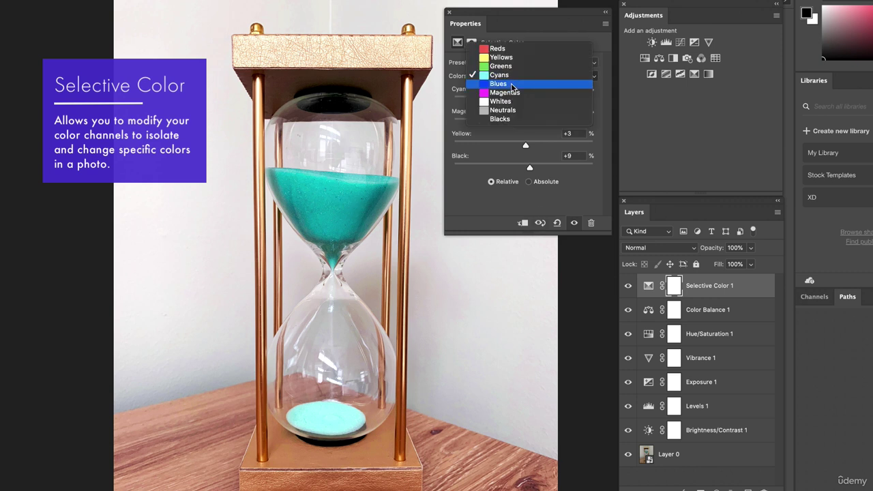
{"action": "left_click", "coordinate": [511, 86]}
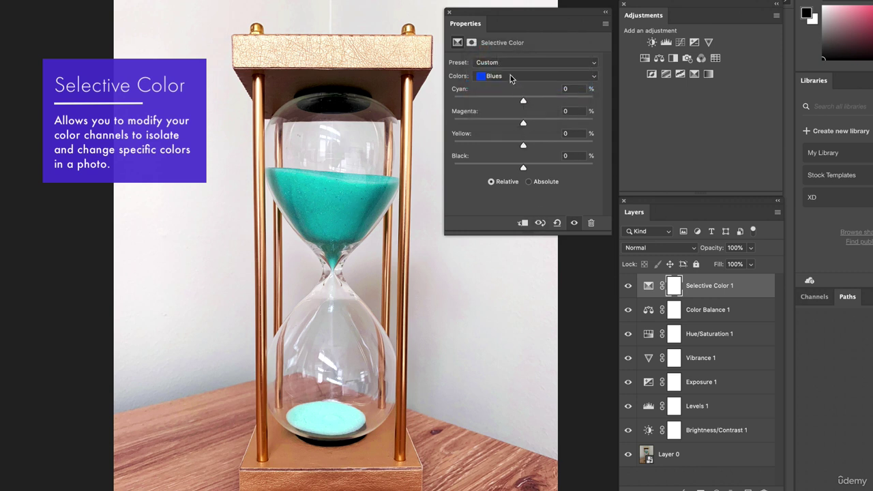
{"action": "left_click", "coordinate": [508, 76]}
{"action": "left_click", "coordinate": [508, 76]}
{"action": "left_click_drag", "start_coordinate": [523, 169], "coordinate": [525, 169]}
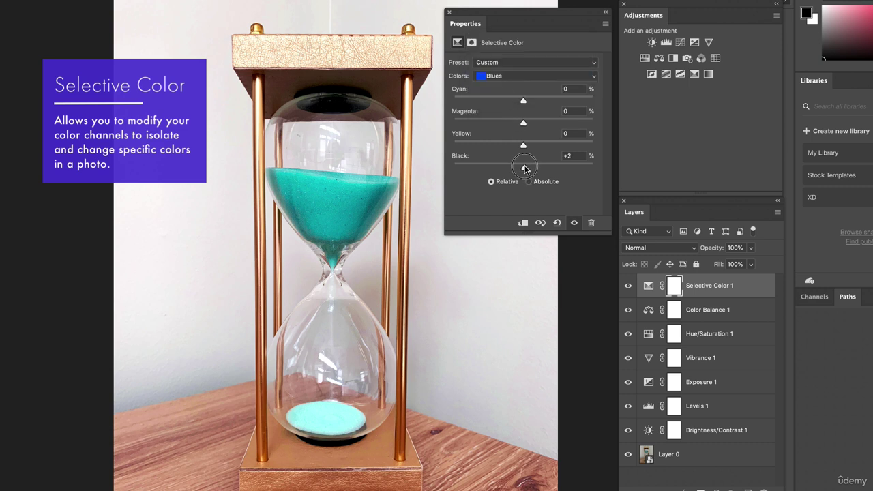
{"action": "left_click", "coordinate": [511, 79]}
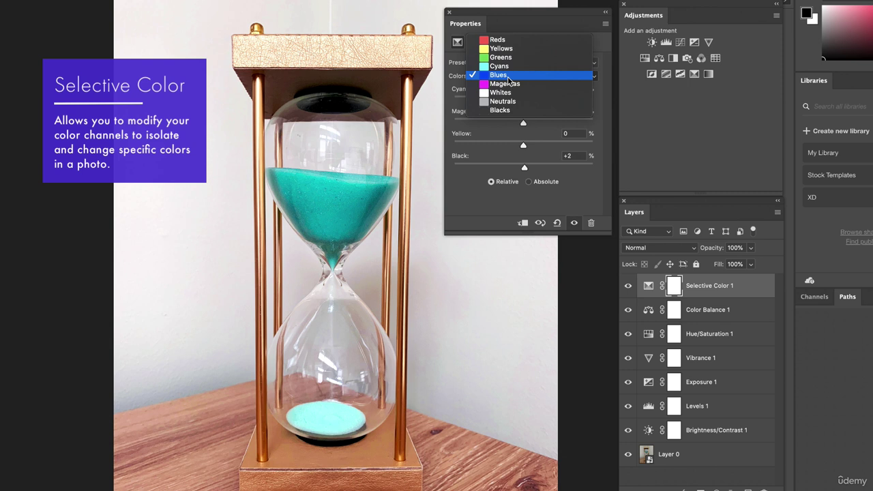
{"action": "left_click", "coordinate": [507, 77]}
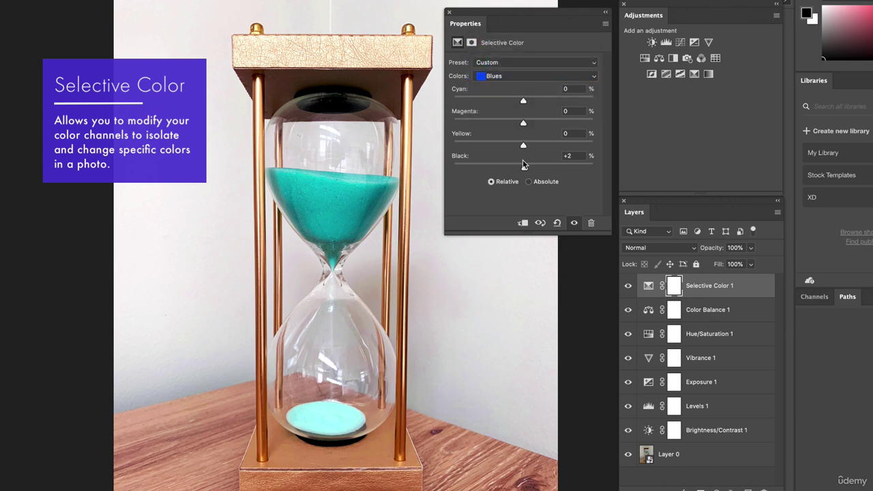
{"action": "left_click_drag", "start_coordinate": [525, 168], "coordinate": [585, 167]}
{"action": "mouse_move", "coordinate": [520, 169]}
{"action": "left_mouse_down"}
{"action": "mouse_move", "coordinate": [641, 182]}
{"action": "mouse_move", "coordinate": [445, 168]}
{"action": "mouse_move", "coordinate": [522, 168]}
{"action": "left_mouse_up"}
{"action": "left_click", "coordinate": [516, 77]}
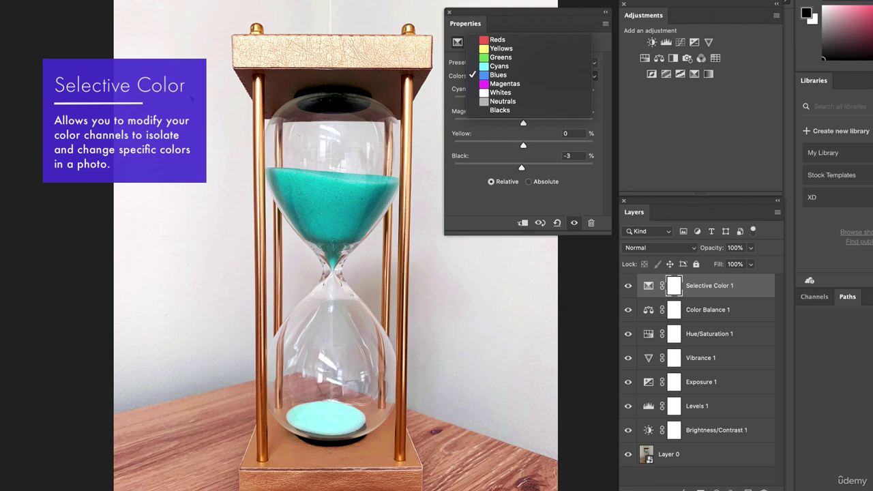
- Target Neutrals and set their Black to -14% and Yellow to -3%
{"action": "left_click", "coordinate": [526, 103]}
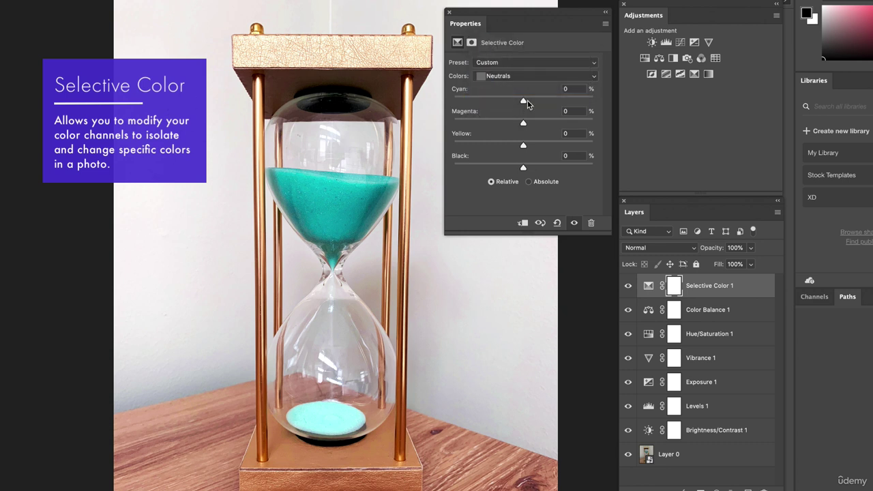
{"action": "mouse_move", "coordinate": [522, 169]}
{"action": "left_mouse_down"}
{"action": "mouse_move", "coordinate": [586, 169]}
{"action": "mouse_move", "coordinate": [423, 165]}
{"action": "mouse_move", "coordinate": [595, 168]}
{"action": "mouse_move", "coordinate": [430, 158]}
{"action": "mouse_move", "coordinate": [612, 172]}
{"action": "mouse_move", "coordinate": [440, 165]}
{"action": "mouse_move", "coordinate": [554, 172]}
{"action": "mouse_move", "coordinate": [523, 174]}
{"action": "left_mouse_up"}
{"action": "mouse_move", "coordinate": [522, 143]}
{"action": "left_mouse_down"}
{"action": "mouse_move", "coordinate": [553, 142]}
{"action": "mouse_move", "coordinate": [501, 144]}
{"action": "mouse_move", "coordinate": [516, 142]}
{"action": "left_mouse_up"}
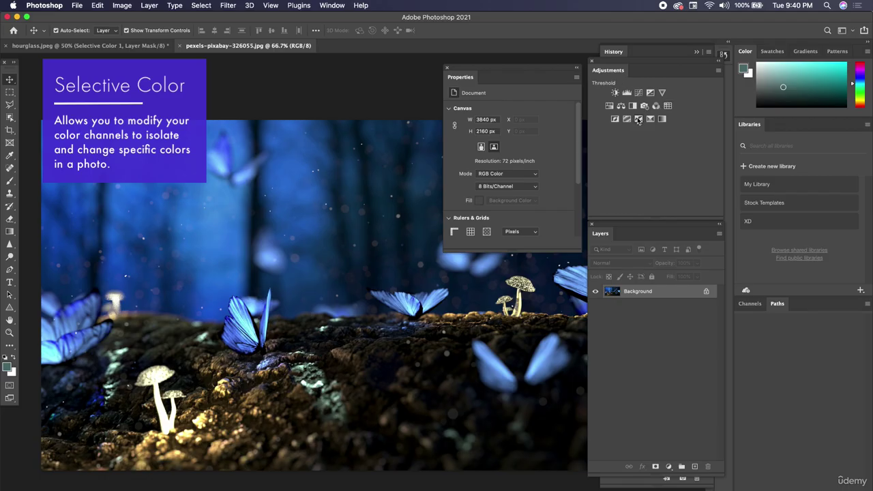
- Add Selective Color 1 to the butterfly photo, shifting Blues to Cyan +65% and Yellow -37%
{"action": "left_click", "coordinate": [651, 120]}
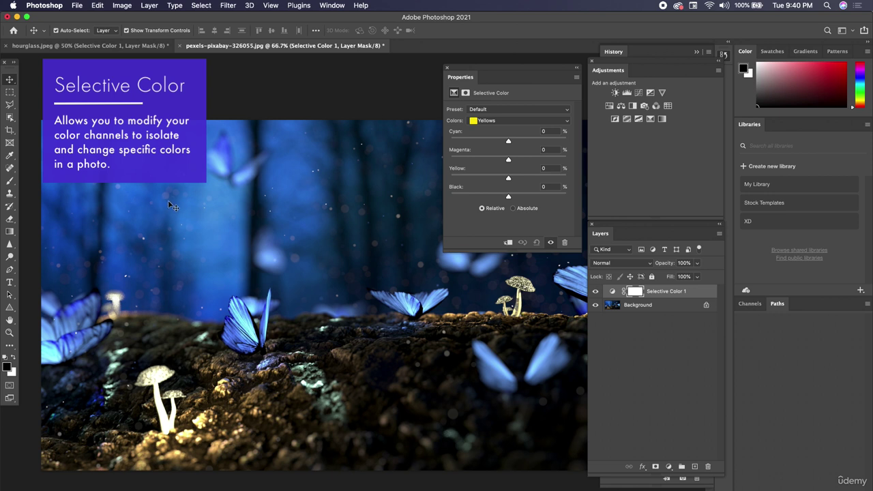
{"action": "left_click", "coordinate": [481, 121]}
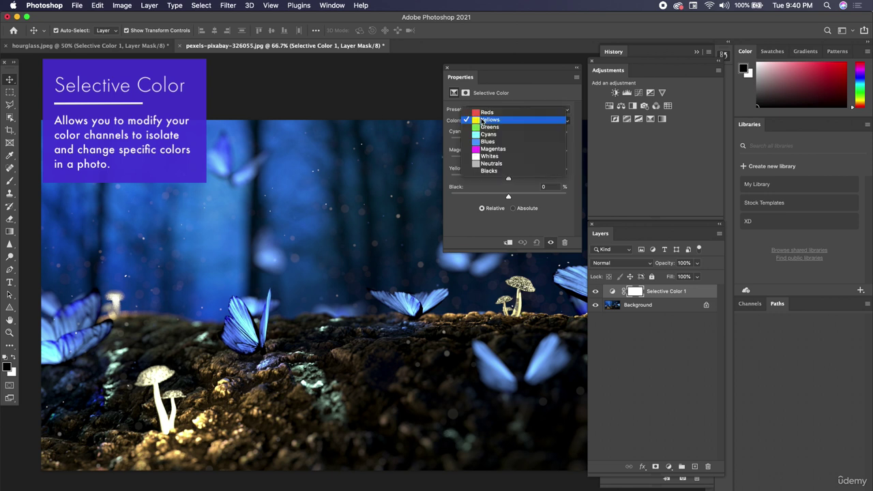
{"action": "key", "text": "Escape"}
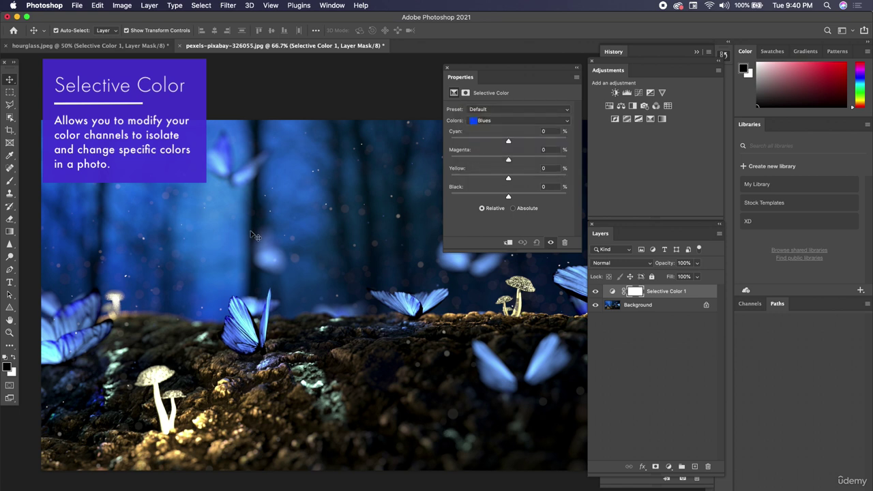
{"action": "left_click_drag", "start_coordinate": [477, 75], "coordinate": [520, 87]}
{"action": "left_click_drag", "start_coordinate": [551, 152], "coordinate": [553, 209]}
- Target Reds and set Cyan -64%, Magenta +69%, Yellow +69%, Black -100%
{"action": "left_click", "coordinate": [539, 133]}
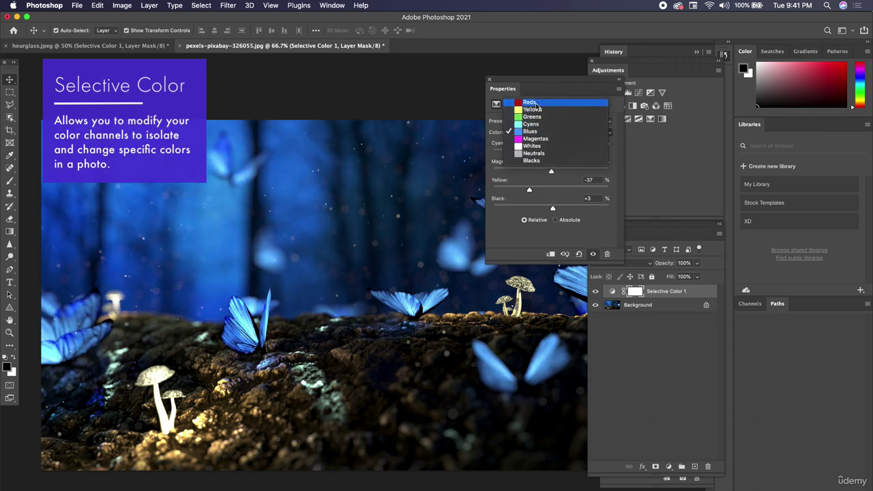
{"action": "left_click", "coordinate": [538, 105]}
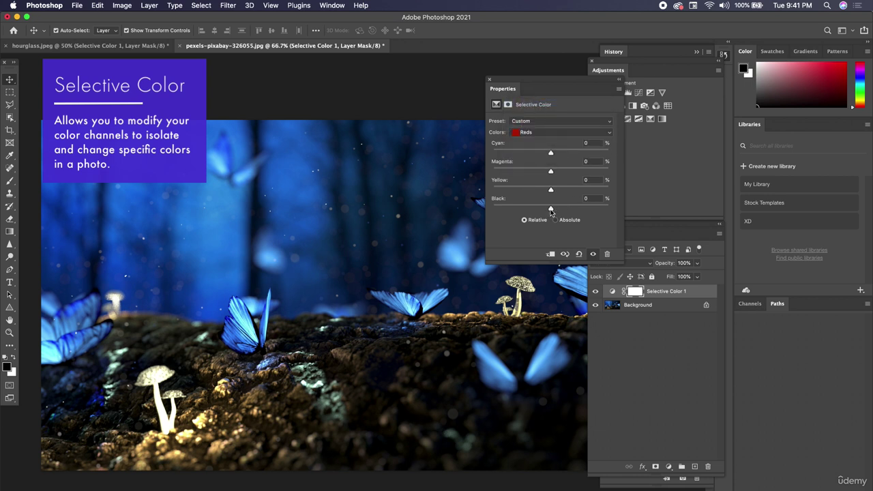
{"action": "mouse_move", "coordinate": [551, 209]}
{"action": "left_mouse_down"}
{"action": "mouse_move", "coordinate": [597, 209]}
{"action": "mouse_move", "coordinate": [508, 210]}
{"action": "mouse_move", "coordinate": [617, 210]}
{"action": "mouse_move", "coordinate": [546, 208]}
{"action": "left_mouse_up"}
{"action": "left_click_drag", "start_coordinate": [550, 170], "coordinate": [513, 152]}
{"action": "left_click_drag", "start_coordinate": [551, 189], "coordinate": [493, 208]}
{"action": "left_click", "coordinate": [590, 191]}
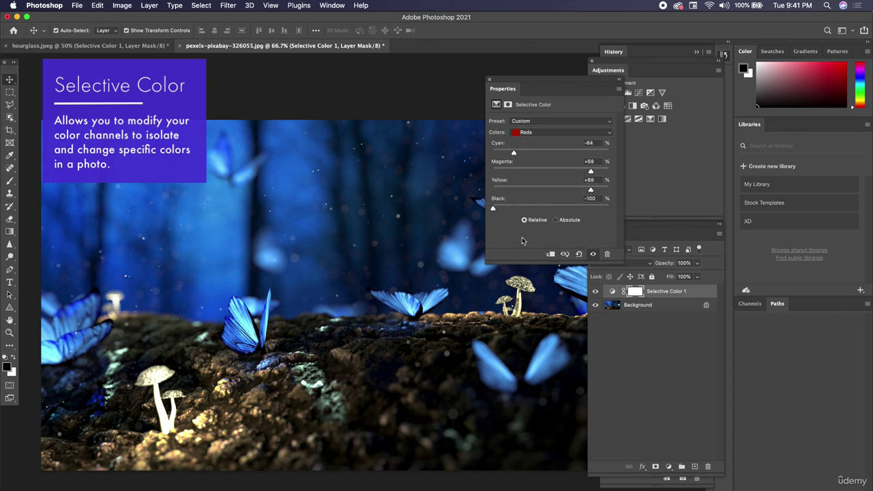
{"action": "left_click", "coordinate": [548, 133]}
- Switch to Blacks and settle them at Cyan +4%, Magenta +7%, Yellow +8%, Black -3%
{"action": "left_click", "coordinate": [538, 189]}
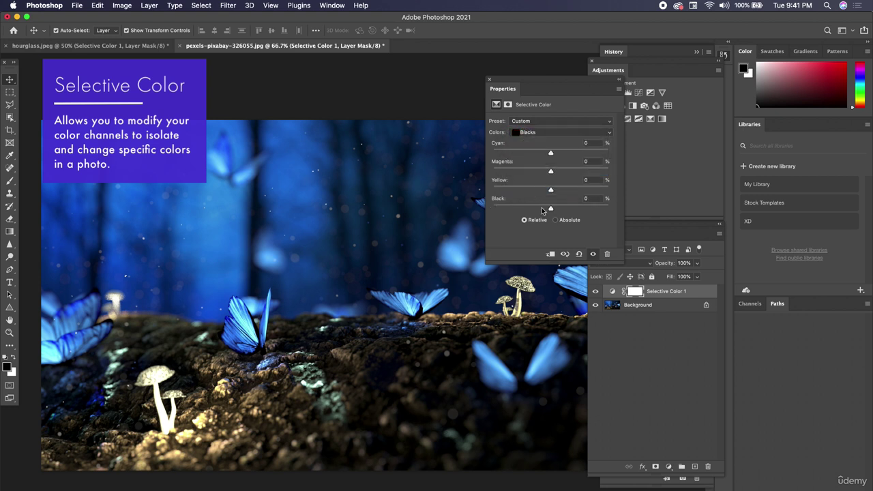
{"action": "left_click_drag", "start_coordinate": [552, 209], "coordinate": [567, 210]}
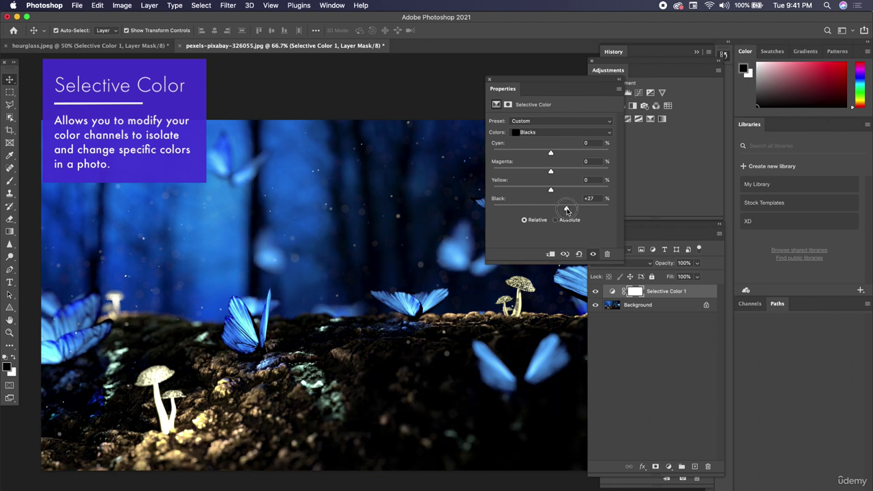
{"action": "mouse_move", "coordinate": [567, 211]}
{"action": "left_mouse_down"}
{"action": "mouse_move", "coordinate": [533, 210]}
{"action": "mouse_move", "coordinate": [551, 210]}
{"action": "left_mouse_up"}
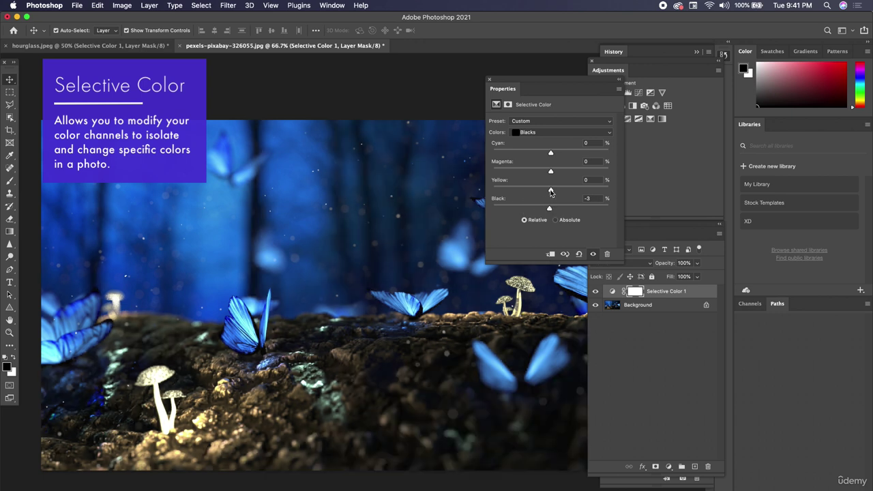
{"action": "left_click_drag", "start_coordinate": [551, 171], "coordinate": [562, 173]}
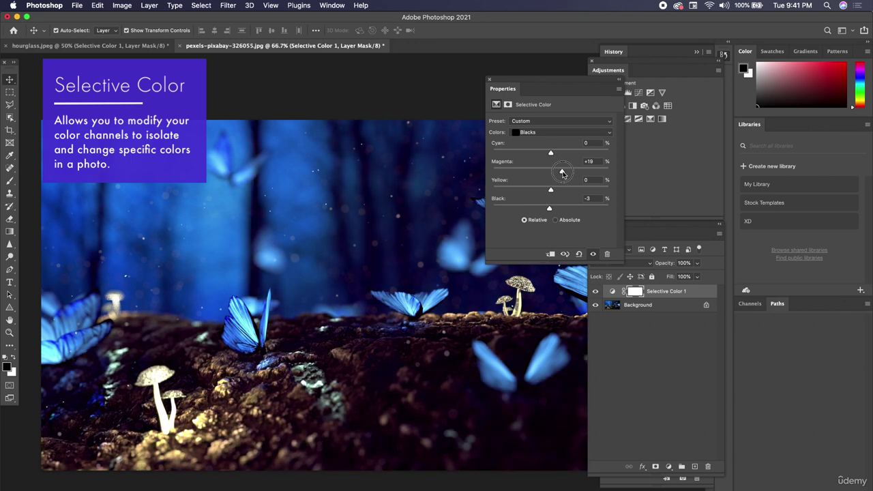
{"action": "left_click_drag", "start_coordinate": [562, 173], "coordinate": [551, 172]}
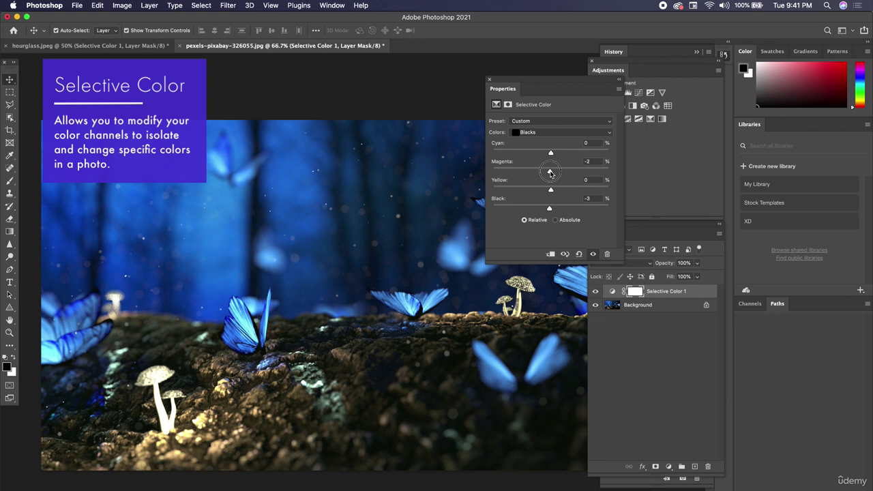
{"action": "mouse_move", "coordinate": [551, 172]}
{"action": "left_mouse_down"}
{"action": "mouse_move", "coordinate": [558, 172]}
{"action": "mouse_move", "coordinate": [554, 189]}
{"action": "left_mouse_up"}
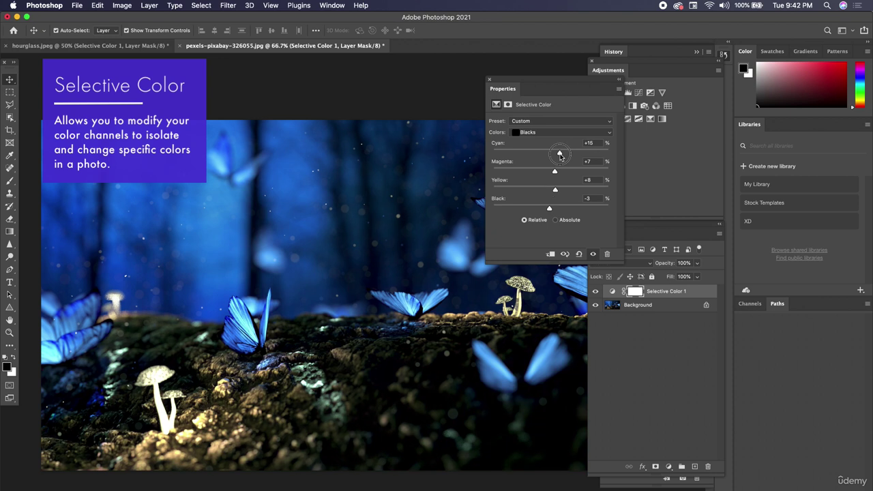
{"action": "left_click_drag", "start_coordinate": [551, 153], "coordinate": [554, 153]}
{"action": "left_click", "coordinate": [538, 133]}
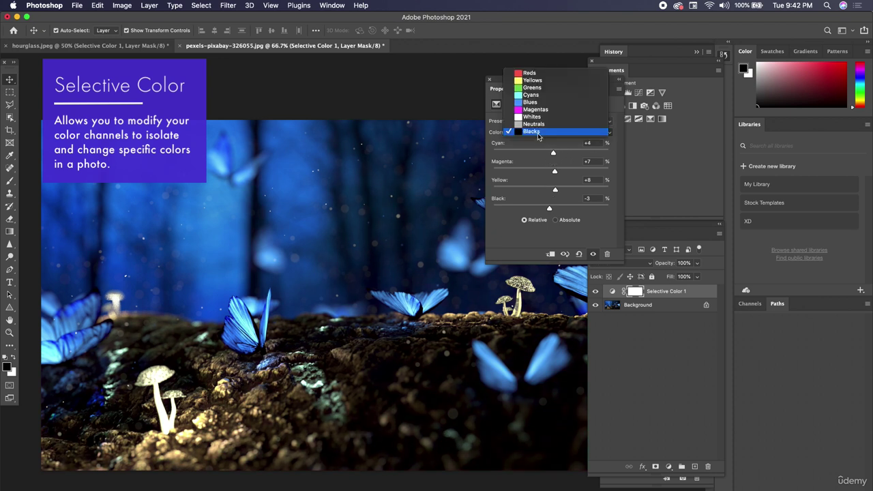
{"action": "left_click", "coordinate": [537, 135]}
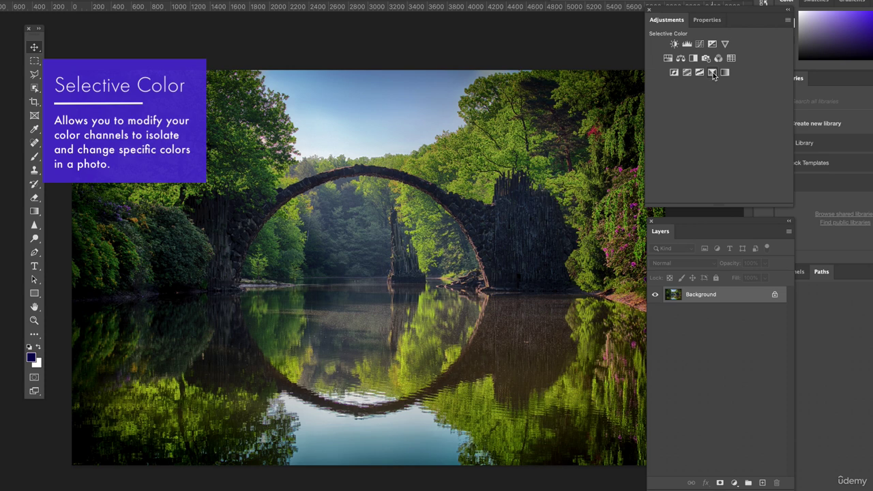
- Add Selective Color 1 to the bridge photo, shifting Greens to Cyan +3%, Magenta +31%, Yellow +19%
{"action": "left_click", "coordinate": [712, 73]}
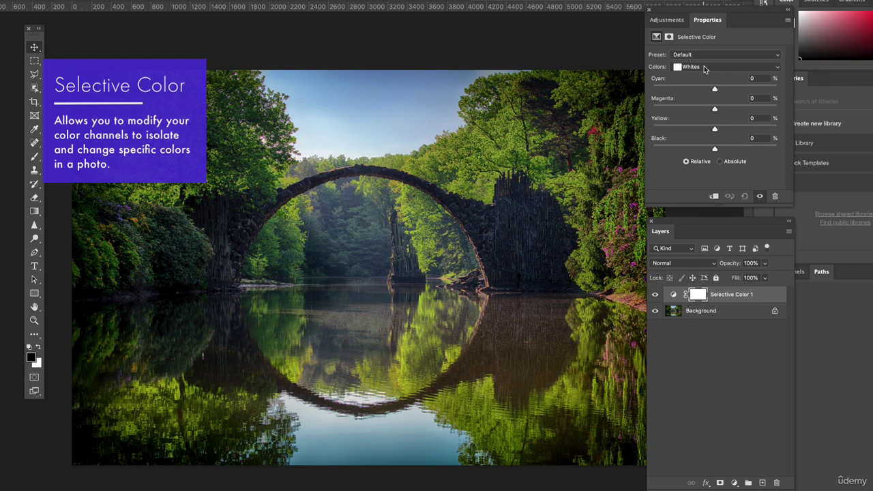
{"action": "left_click", "coordinate": [704, 67]}
{"action": "left_click", "coordinate": [703, 34]}
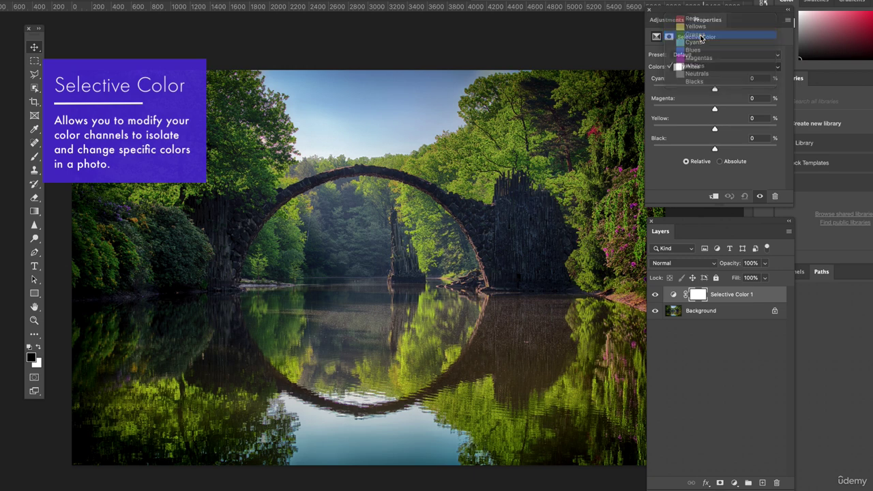
{"action": "left_click_drag", "start_coordinate": [714, 89], "coordinate": [734, 109]}
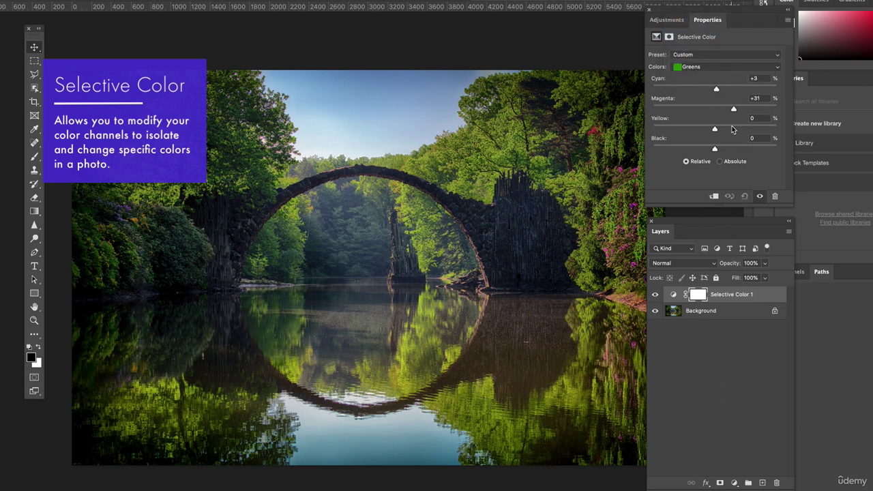
{"action": "left_click", "coordinate": [740, 129]}
- Set Greens Black to +3%, then Yellows to Cyan -58%, Magenta +19%, Yellow +64%
{"action": "left_click", "coordinate": [717, 148]}
{"action": "left_click", "coordinate": [703, 67]}
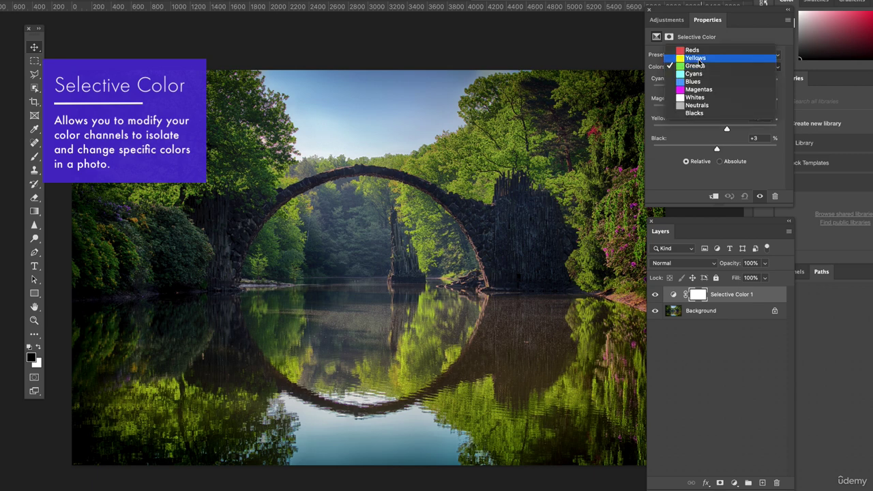
{"action": "left_click", "coordinate": [697, 59]}
{"action": "mouse_move", "coordinate": [721, 92]}
{"action": "left_mouse_down"}
{"action": "mouse_move", "coordinate": [734, 85]}
{"action": "mouse_move", "coordinate": [696, 87]}
{"action": "mouse_move", "coordinate": [716, 91]}
{"action": "left_mouse_up"}
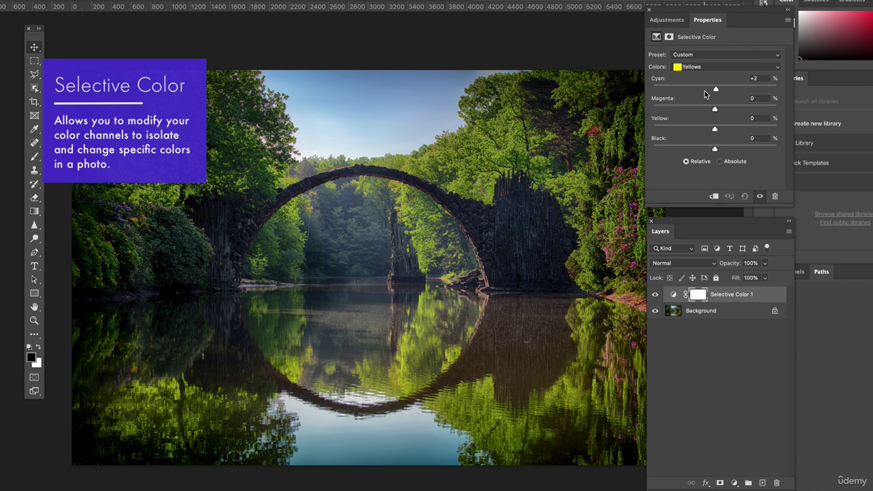
{"action": "left_click_drag", "start_coordinate": [716, 88], "coordinate": [679, 90]}
{"action": "left_click", "coordinate": [736, 109]}
{"action": "mouse_move", "coordinate": [736, 110]}
{"action": "left_mouse_down"}
{"action": "mouse_move", "coordinate": [709, 109]}
{"action": "mouse_move", "coordinate": [731, 109]}
{"action": "left_mouse_up"}
{"action": "left_click_drag", "start_coordinate": [730, 109], "coordinate": [726, 109]}
{"action": "left_click_drag", "start_coordinate": [730, 128], "coordinate": [755, 130]}
- Target Reds and set Cyan -3%, Magenta +48%, Yellow 0%, Black +4%
{"action": "left_click", "coordinate": [695, 66]}
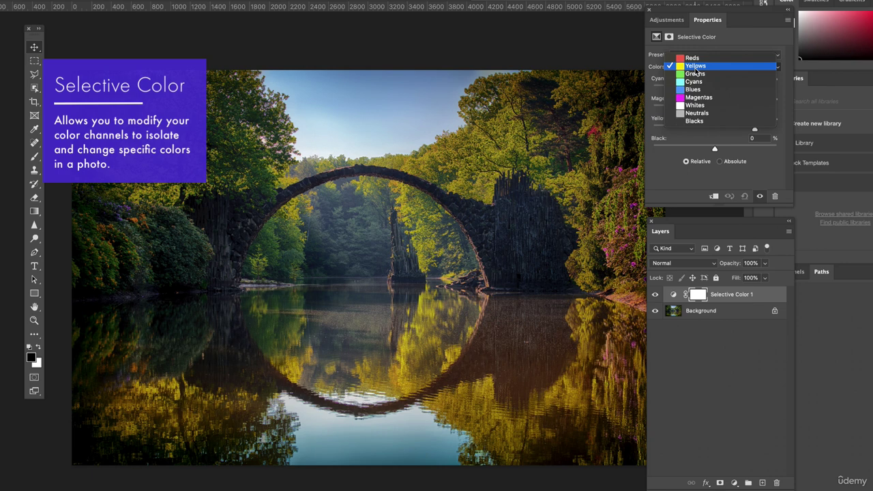
{"action": "left_click", "coordinate": [696, 58]}
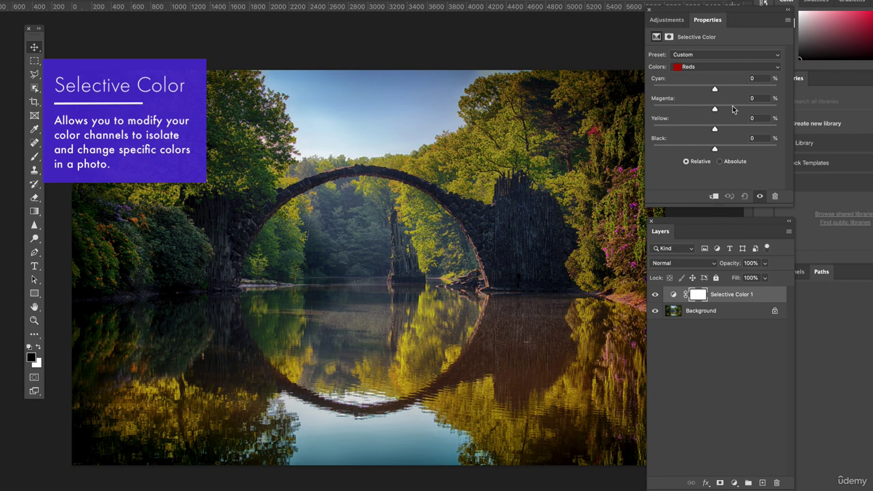
{"action": "left_click", "coordinate": [732, 108]}
{"action": "left_click_drag", "start_coordinate": [733, 89], "coordinate": [701, 89]}
{"action": "left_click", "coordinate": [713, 89]}
{"action": "mouse_move", "coordinate": [715, 148]}
{"action": "left_mouse_down"}
{"action": "mouse_move", "coordinate": [653, 149]}
{"action": "mouse_move", "coordinate": [736, 149]}
{"action": "mouse_move", "coordinate": [689, 156]}
{"action": "mouse_move", "coordinate": [717, 149]}
{"action": "left_mouse_up"}
{"action": "mouse_move", "coordinate": [733, 110]}
{"action": "left_mouse_down"}
{"action": "mouse_move", "coordinate": [754, 111]}
{"action": "mouse_move", "coordinate": [745, 111]}
{"action": "left_mouse_up"}
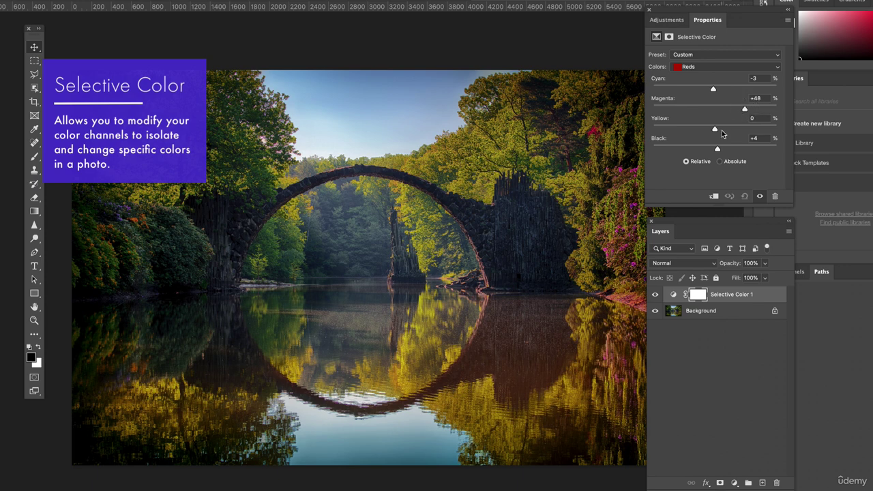
- Set the Selective Color Yellows range to Yellow +90 and Magenta +42
{"action": "left_click", "coordinate": [723, 66]}
{"action": "left_click", "coordinate": [713, 90]}
{"action": "left_click", "coordinate": [708, 68]}
{"action": "left_click", "coordinate": [696, 58]}
{"action": "left_click_drag", "start_coordinate": [755, 129], "coordinate": [772, 130]}
{"action": "left_click", "coordinate": [747, 108]}
{"action": "left_click_drag", "start_coordinate": [749, 110], "coordinate": [741, 108]}
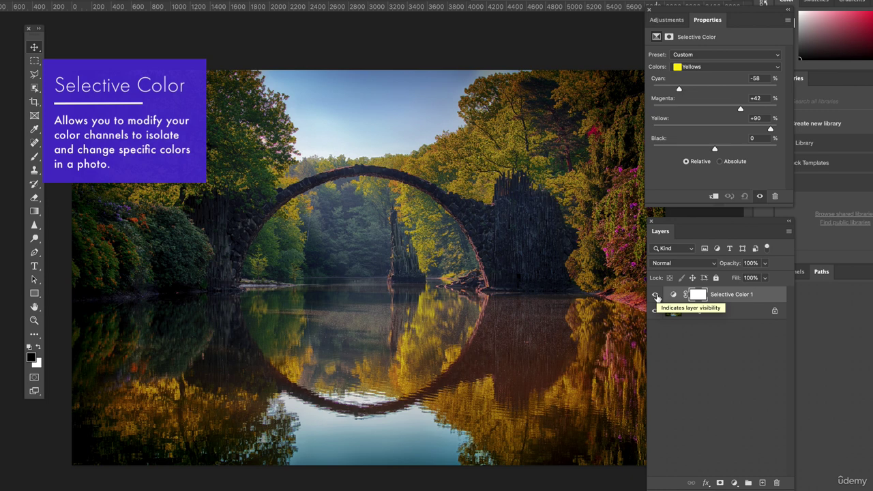
- Compare before and after via Selective Color 1's visibility, leaving it hidden
{"action": "left_click", "coordinate": [656, 295]}
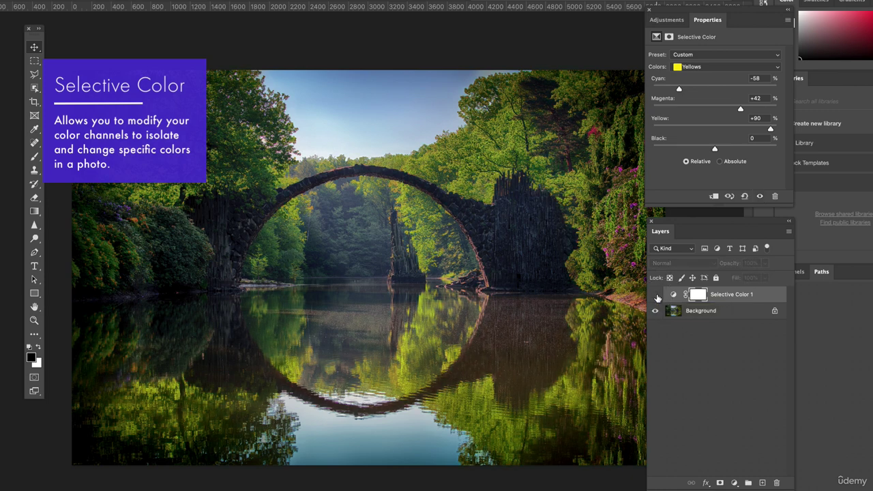
{"action": "left_click", "coordinate": [655, 295]}
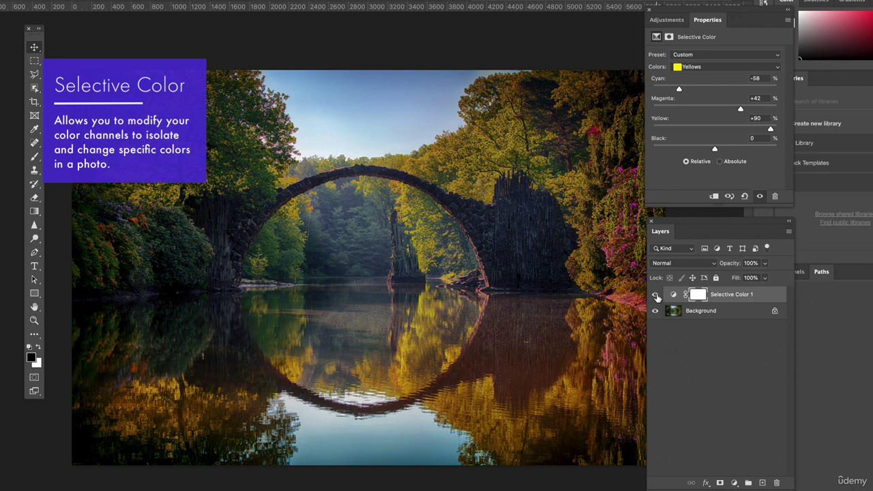
{"action": "left_click", "coordinate": [655, 294]}
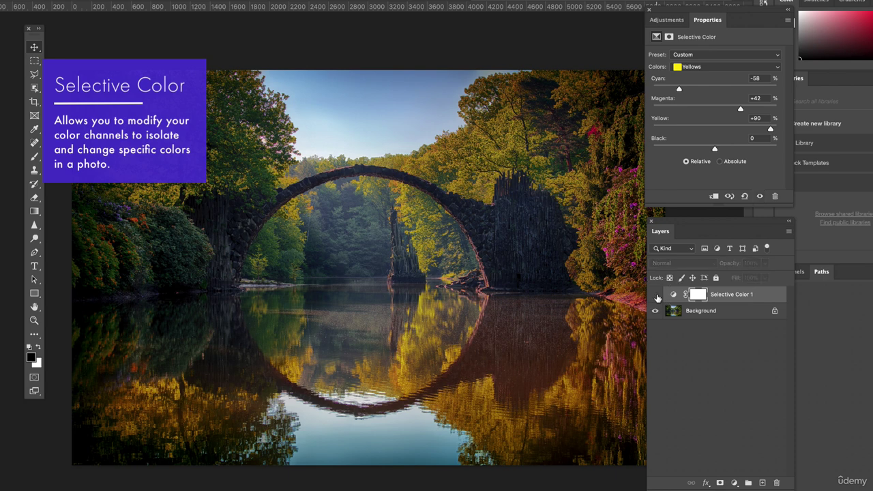
{"action": "left_click", "coordinate": [656, 294]}
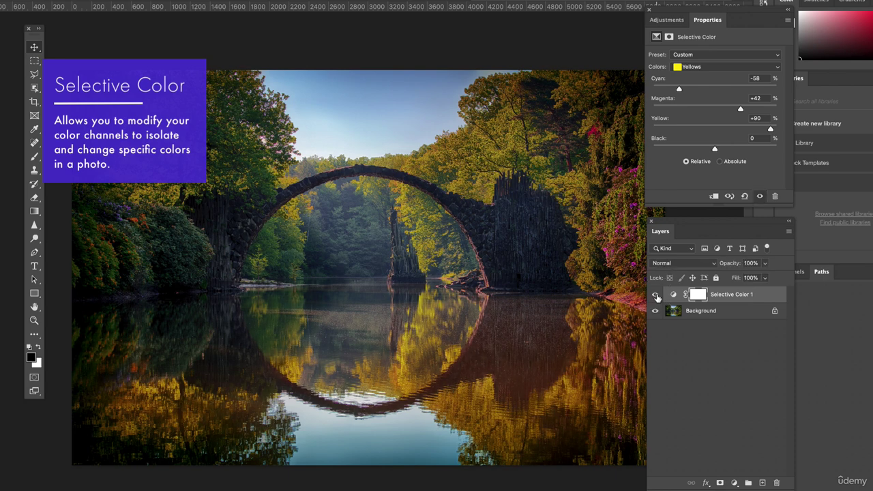
{"action": "left_click", "coordinate": [656, 295]}
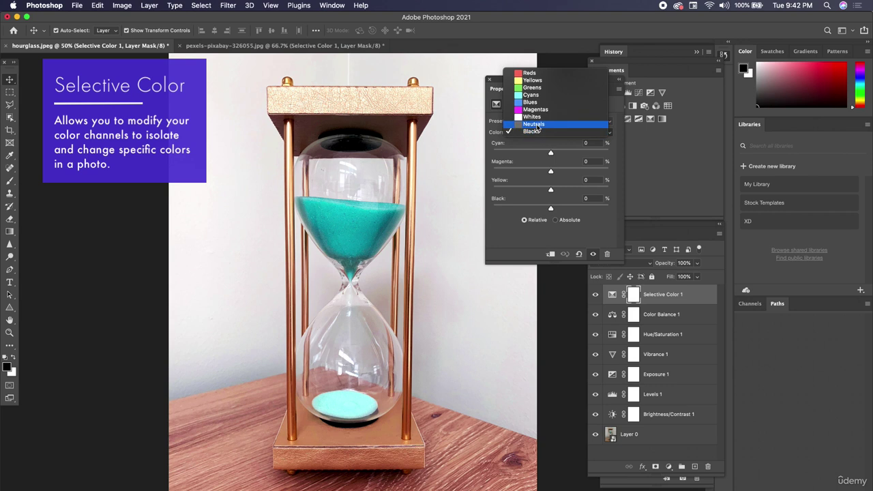
- Adjust the Selective Color Reds to Cyan -1, Magenta -1, Yellow -11, Black +1 for a copper frame
{"action": "left_click", "coordinate": [533, 80]}
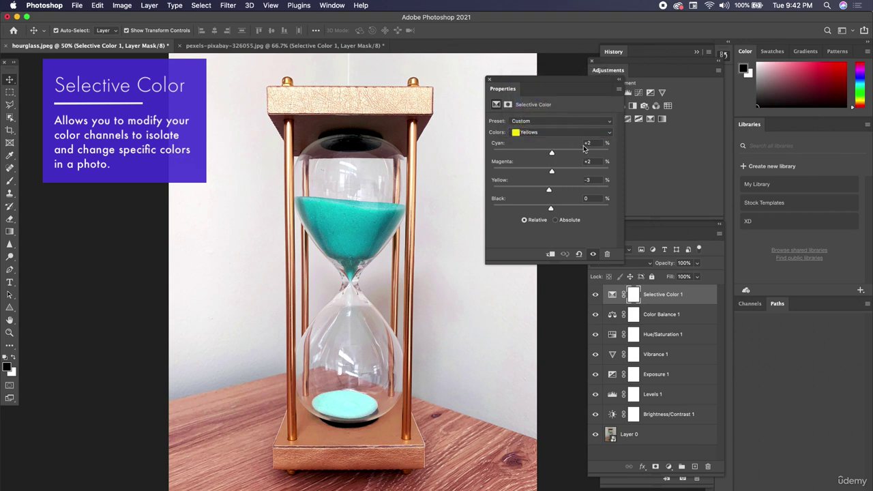
{"action": "left_click", "coordinate": [536, 132]}
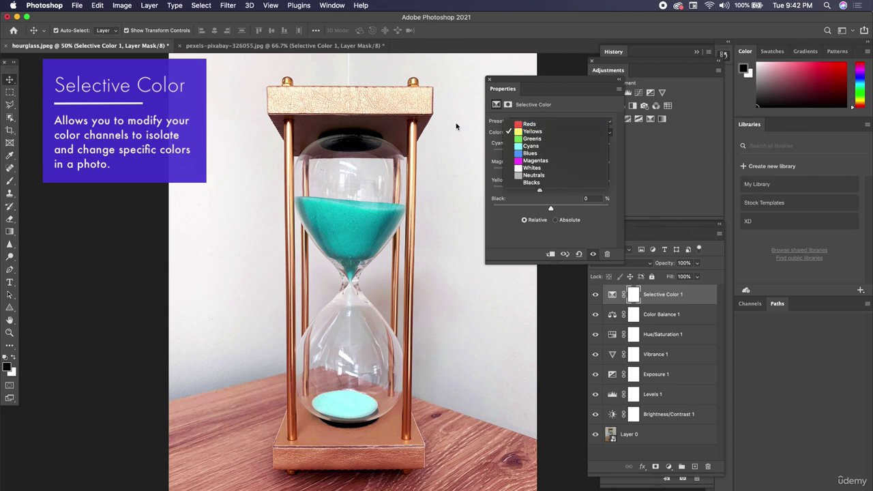
{"action": "left_click", "coordinate": [526, 124]}
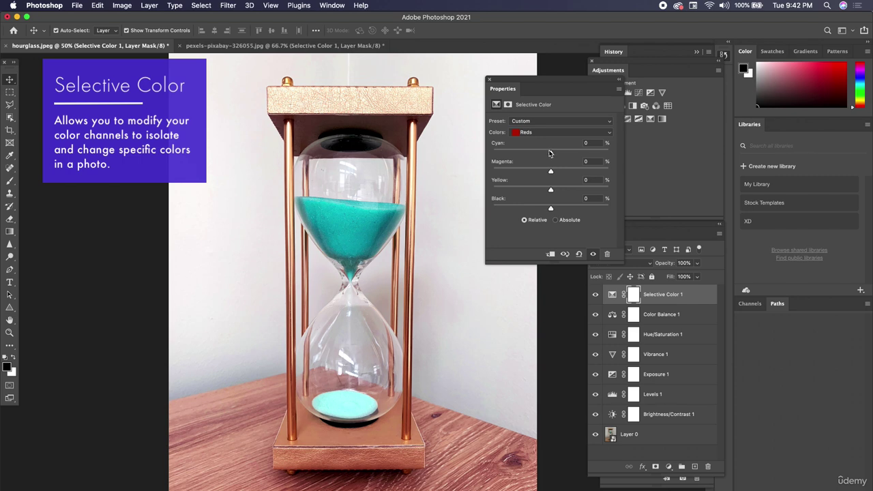
{"action": "left_click_drag", "start_coordinate": [552, 210], "coordinate": [551, 170]}
{"action": "mouse_move", "coordinate": [551, 152]}
{"action": "left_mouse_down"}
{"action": "mouse_move", "coordinate": [573, 153]}
{"action": "mouse_move", "coordinate": [550, 153]}
{"action": "left_mouse_up"}
{"action": "mouse_move", "coordinate": [539, 190]}
{"action": "left_mouse_down"}
{"action": "mouse_move", "coordinate": [559, 191]}
{"action": "mouse_move", "coordinate": [544, 192]}
{"action": "left_mouse_up"}
{"action": "mouse_move", "coordinate": [551, 154]}
{"action": "left_mouse_down"}
{"action": "mouse_move", "coordinate": [561, 153]}
{"action": "mouse_move", "coordinate": [551, 155]}
{"action": "left_mouse_up"}
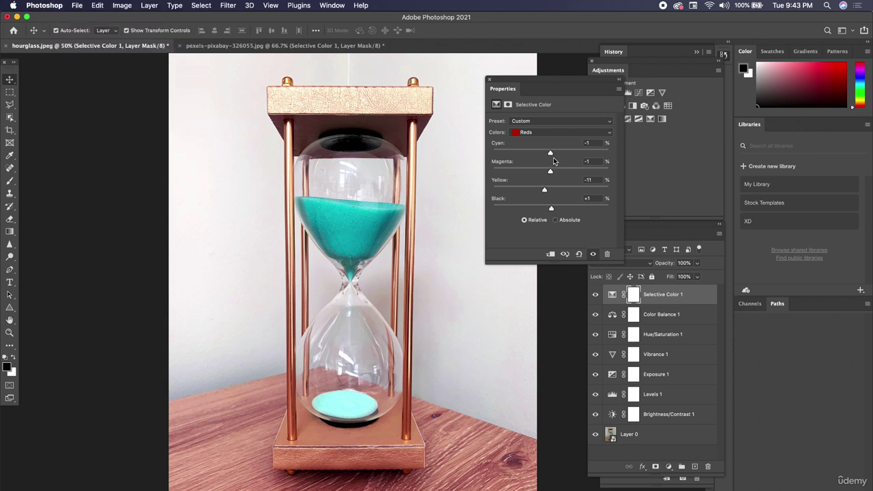
{"action": "left_click", "coordinate": [661, 119]}
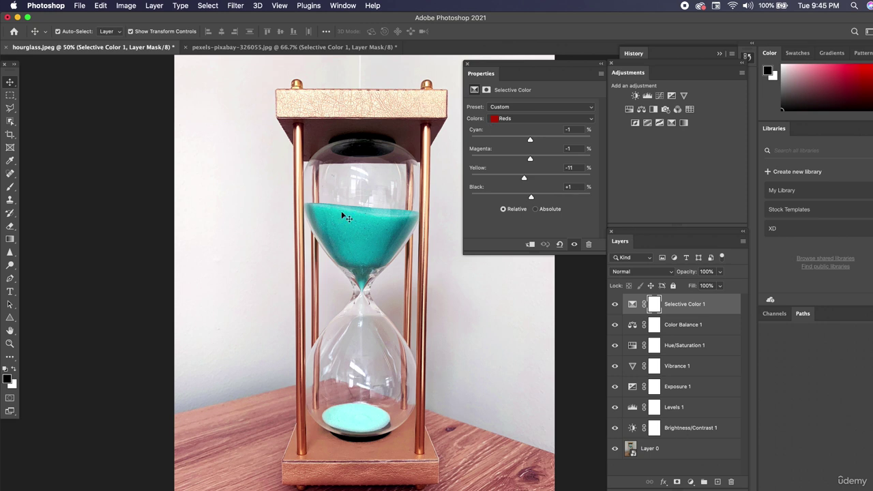
- Apply a Sharpen smart filter to Layer 0 and reveal it under Smart Filters
{"action": "left_click", "coordinate": [667, 448]}
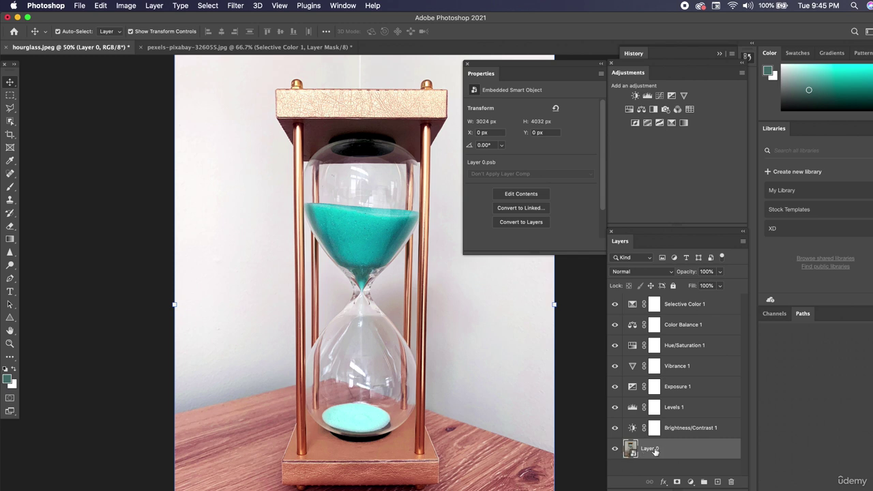
{"action": "left_click", "coordinate": [239, 6]}
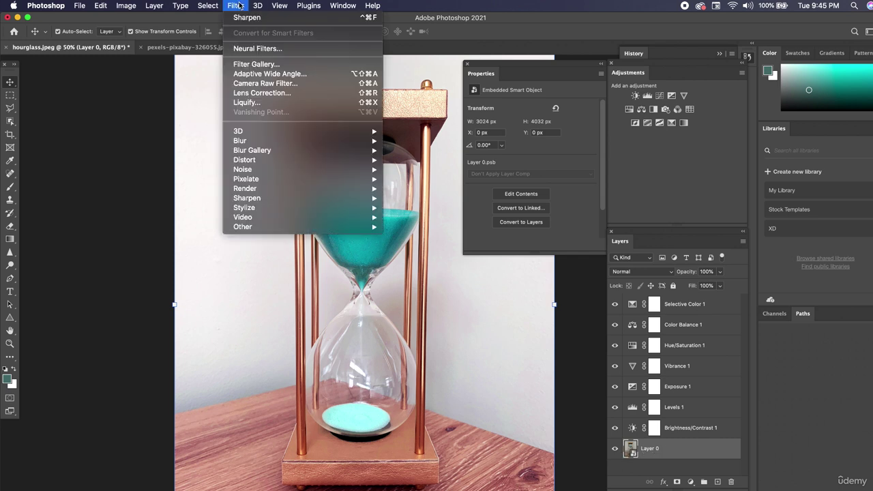
{"action": "mouse_move", "coordinate": [308, 199]}
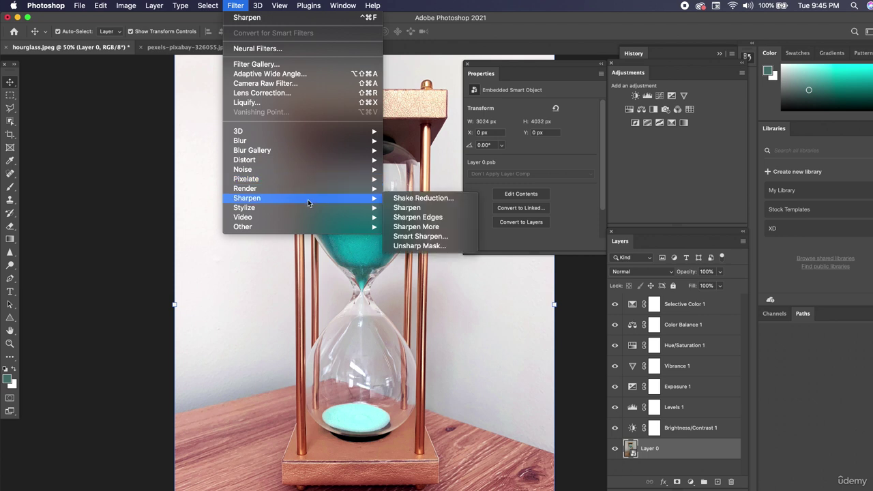
{"action": "left_click", "coordinate": [416, 213]}
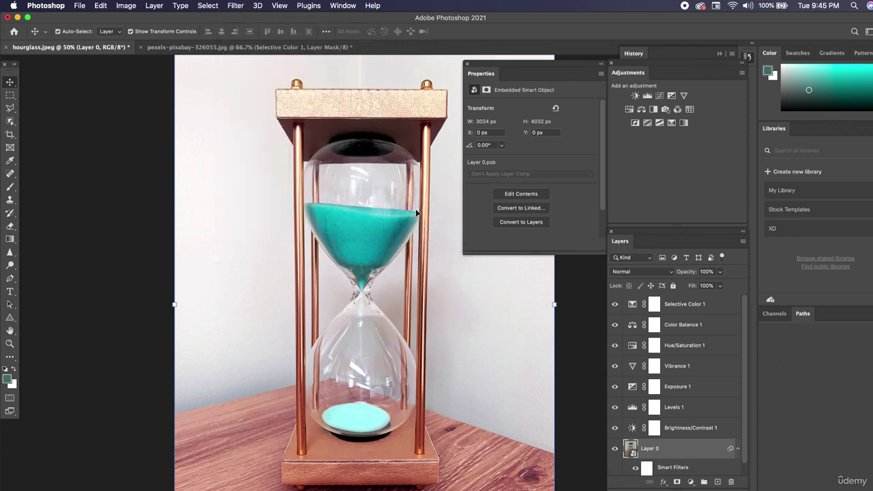
{"action": "scroll", "coordinate": [716, 455], "scroll_direction": "down", "scroll_amount": 1}
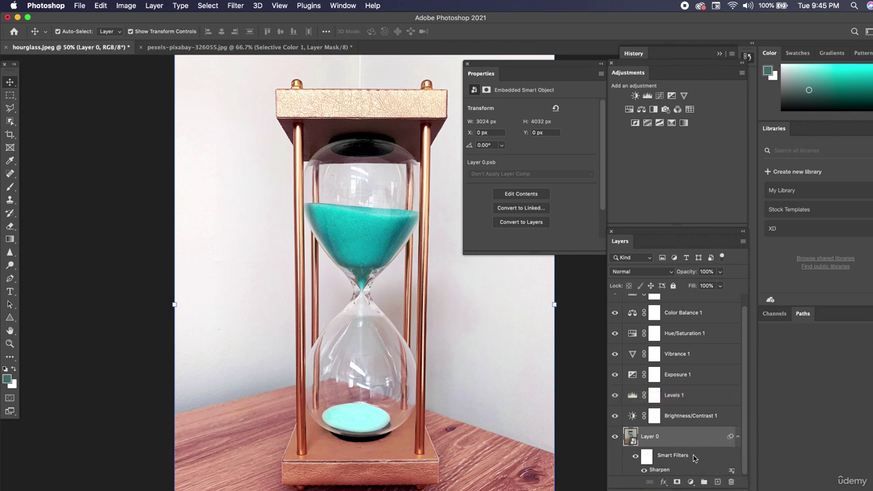
{"action": "left_click", "coordinate": [79, 186]}
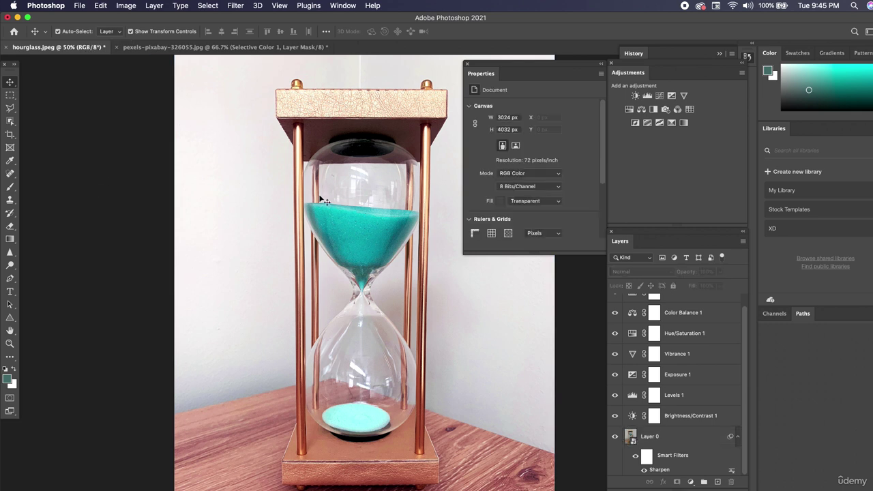
{"action": "scroll", "coordinate": [695, 398], "scroll_direction": "up", "scroll_amount": 1}
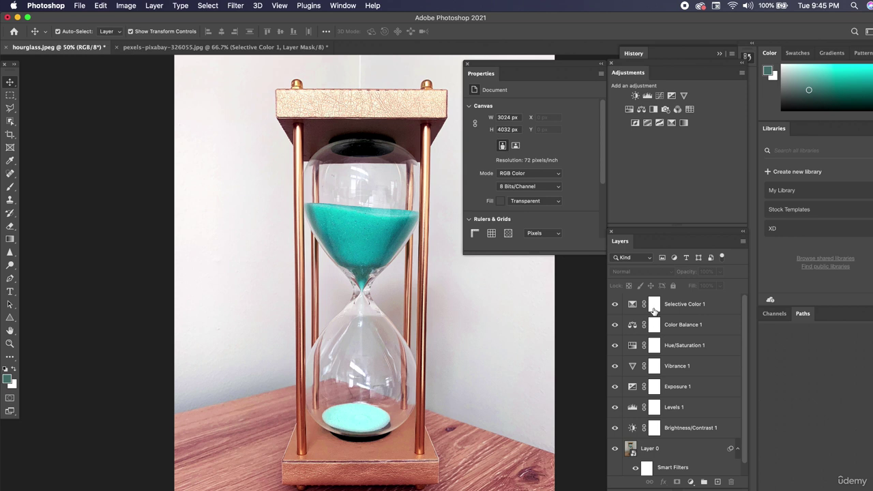
{"action": "left_click", "coordinate": [747, 55]}
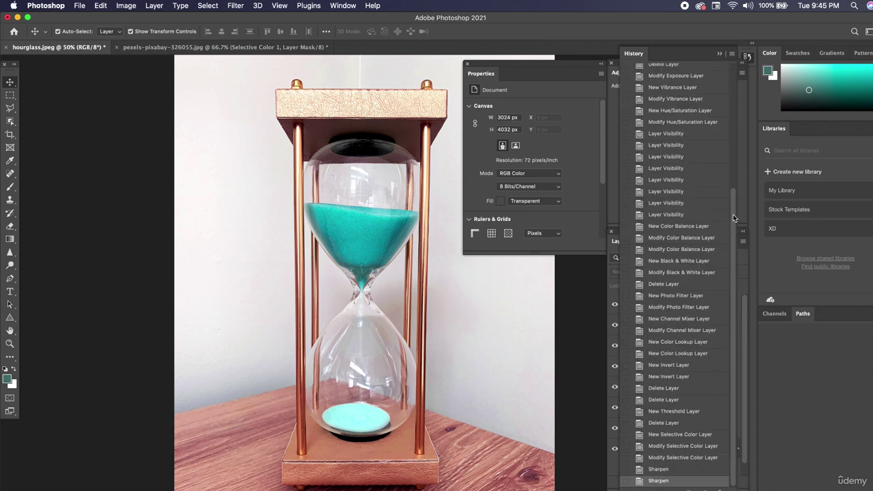
{"action": "scroll", "coordinate": [735, 197], "scroll_direction": "up", "scroll_amount": 4}
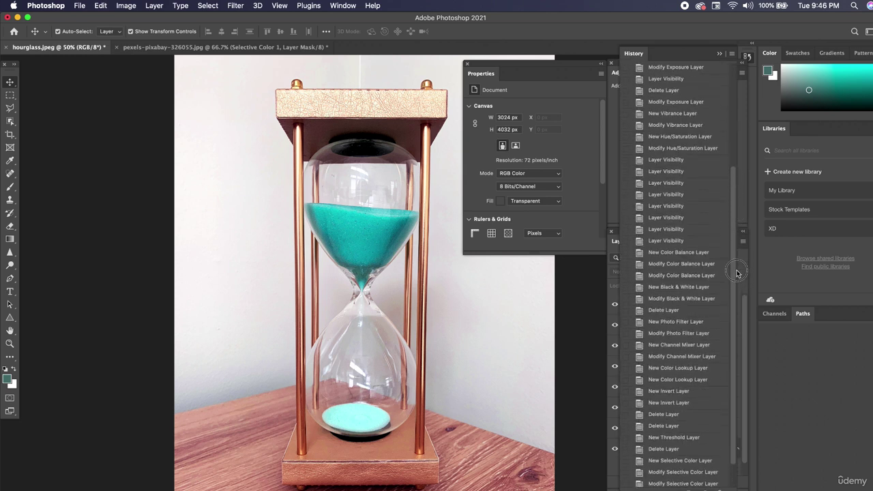
{"action": "left_click_drag", "start_coordinate": [737, 272], "coordinate": [731, 171]}
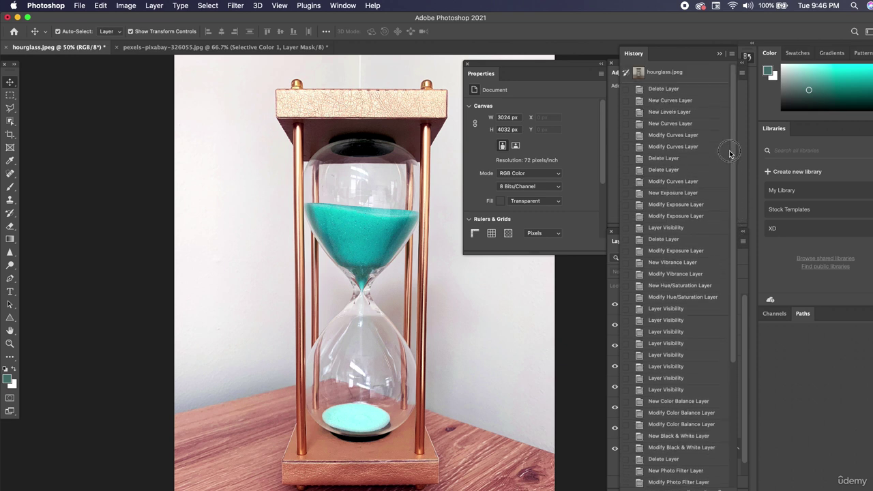
{"action": "left_click", "coordinate": [663, 73]}
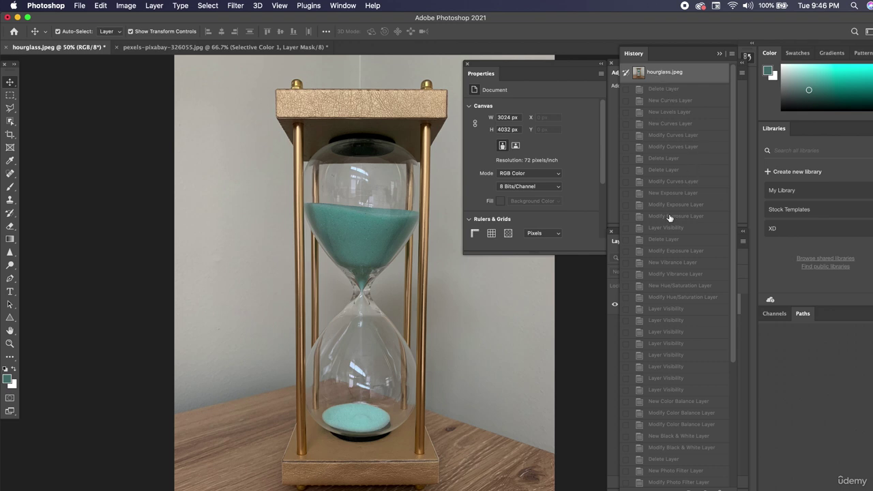
{"action": "scroll", "coordinate": [676, 225], "scroll_direction": "down", "scroll_amount": 1}
{"action": "scroll", "coordinate": [680, 233], "scroll_direction": "down", "scroll_amount": 9}
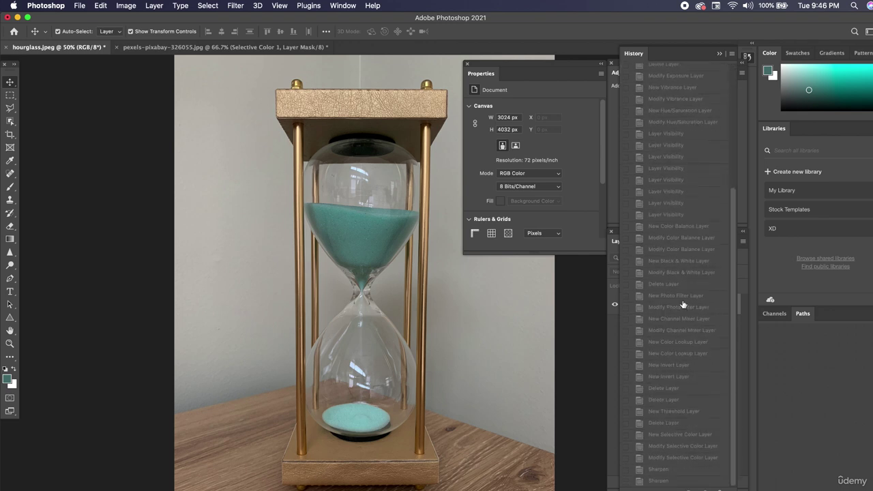
{"action": "left_click", "coordinate": [680, 483]}
{"action": "scroll", "coordinate": [665, 368], "scroll_direction": "up", "scroll_amount": 10}
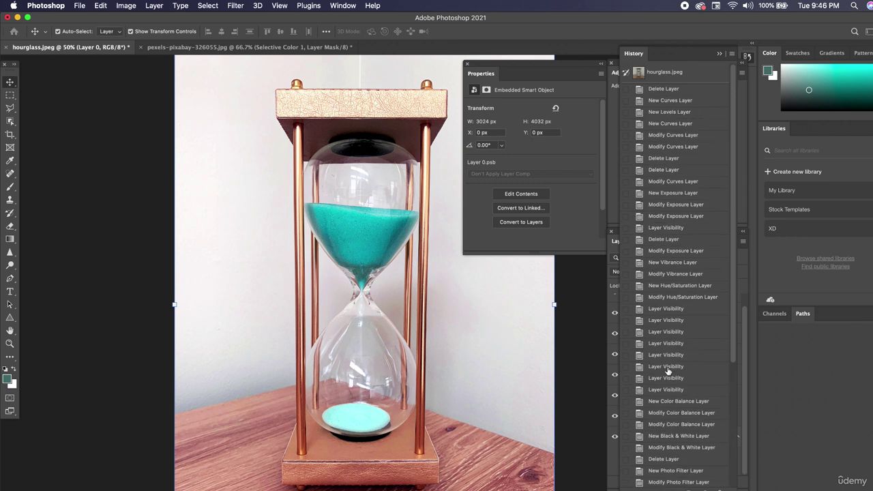
{"action": "left_click", "coordinate": [665, 72]}
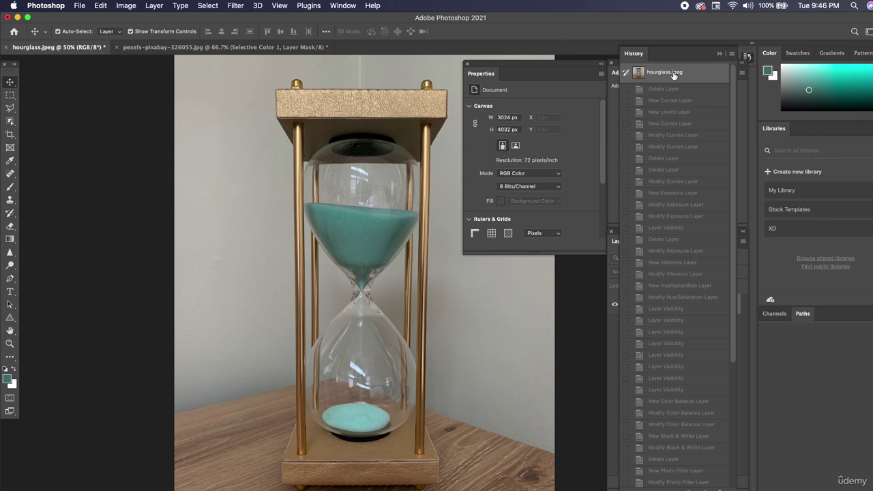
{"action": "scroll", "coordinate": [683, 293], "scroll_direction": "down", "scroll_amount": 5}
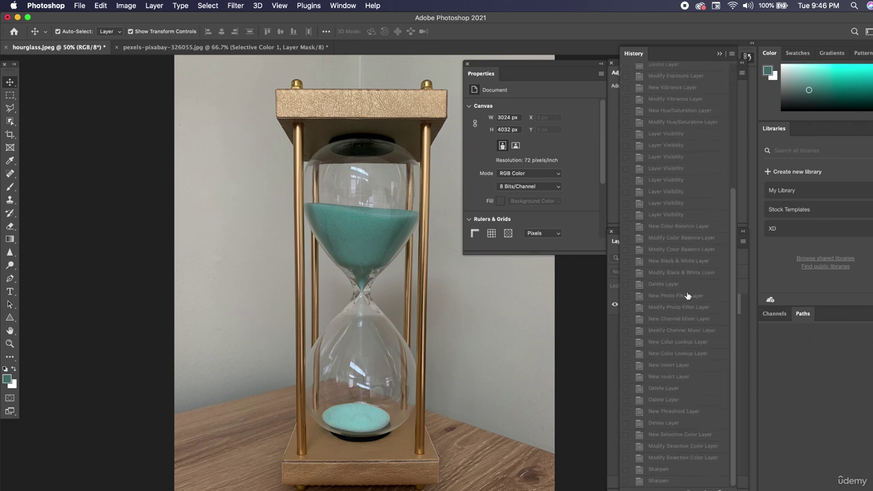
{"action": "left_click", "coordinate": [676, 482]}
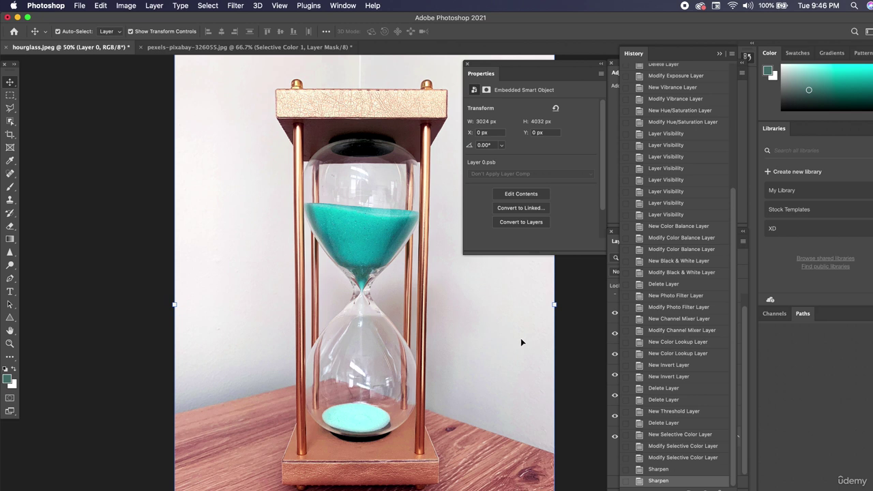
{"action": "scroll", "coordinate": [681, 275], "scroll_direction": "up", "scroll_amount": 5}
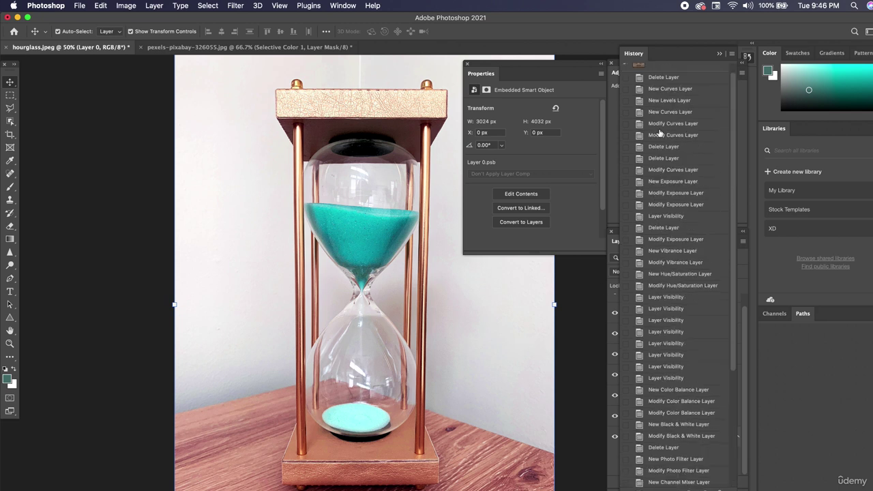
{"action": "left_click", "coordinate": [721, 55]}
- Group the seven adjustment layers, Selective Color 1 through Brightness/Contrast 1, into Group 1
{"action": "scroll", "coordinate": [675, 413], "scroll_direction": "up", "scroll_amount": 1}
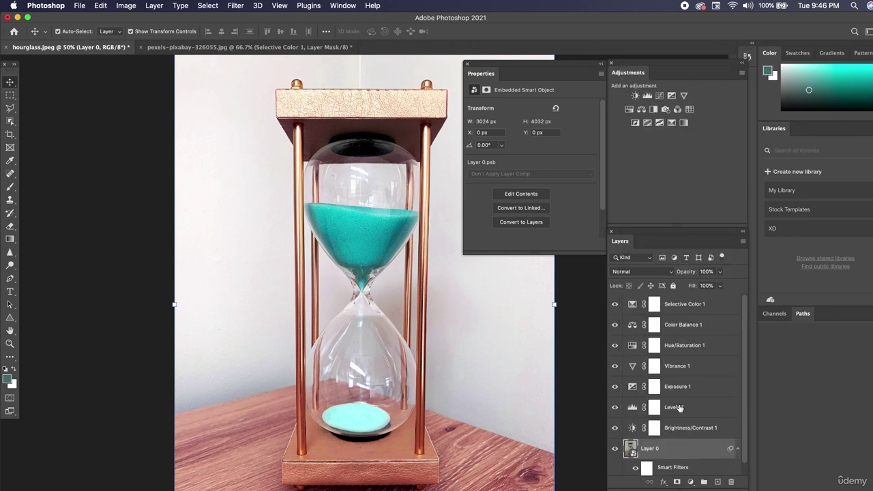
{"action": "left_click", "coordinate": [688, 304]}
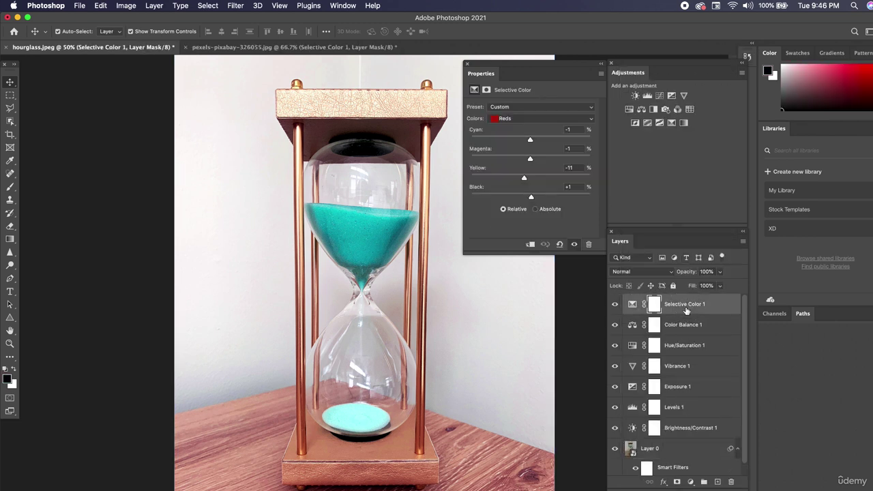
{"action": "left_click", "coordinate": [690, 428], "text": "shift"}
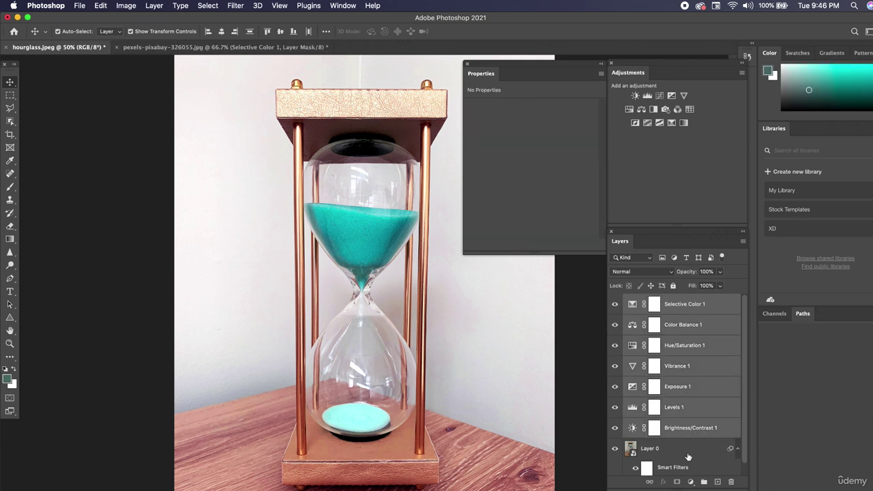
{"action": "left_click", "coordinate": [688, 448]}
{"action": "scroll", "coordinate": [670, 333], "scroll_direction": "up", "scroll_amount": 1}
{"action": "left_click", "coordinate": [674, 305]}
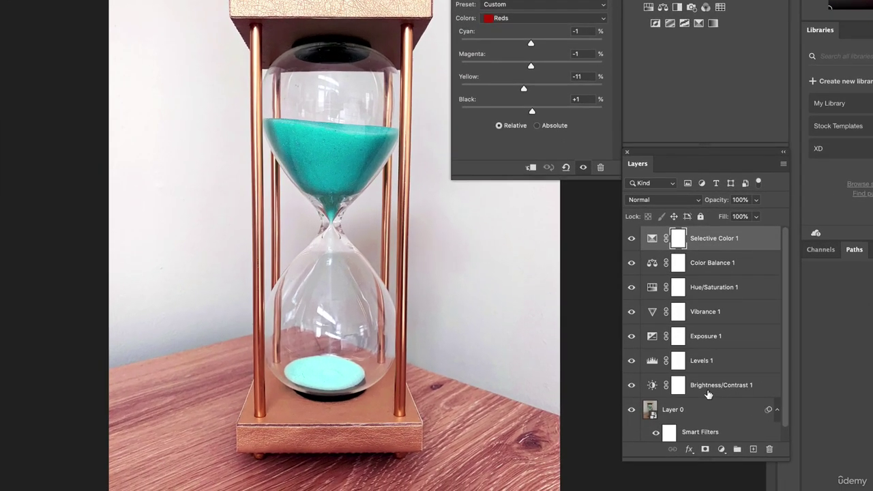
{"action": "left_click", "coordinate": [682, 428], "text": "shift"}
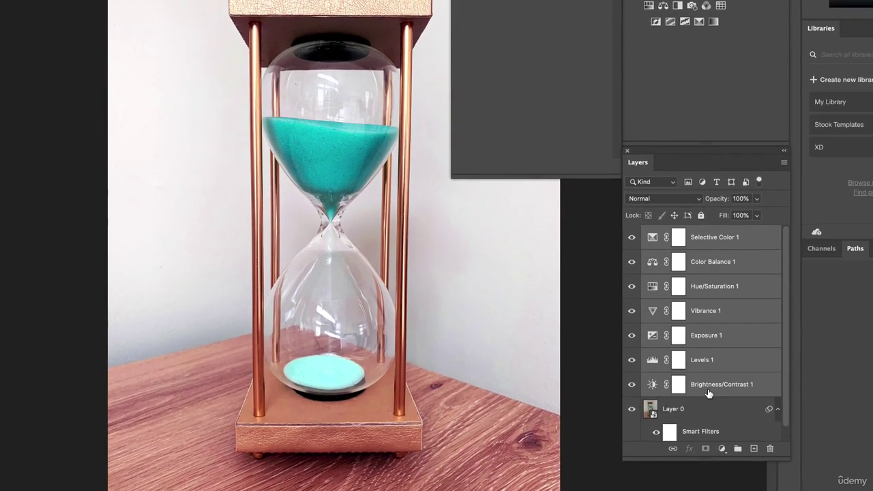
{"action": "left_click", "coordinate": [738, 449]}
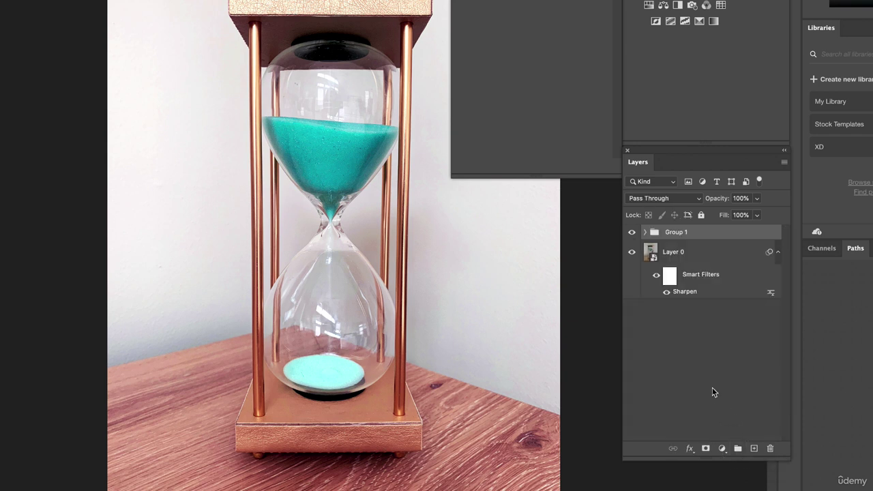
- Rename Group 1 to 'adjustments'
{"action": "double_click", "coordinate": [674, 232]}
{"action": "type", "text": "adjustments"}
{"action": "key", "text": "Return"}
- Compare the image with the adjustments group hidden and shown, ending visible
{"action": "left_click", "coordinate": [632, 234]}
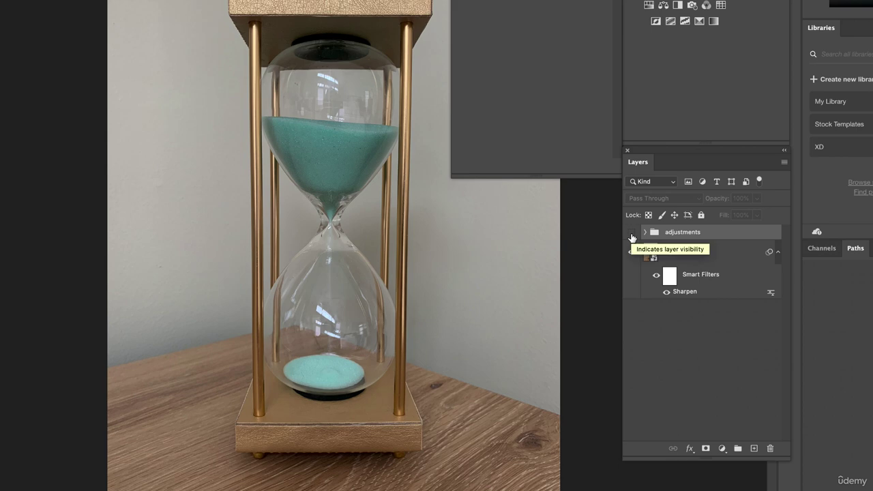
{"action": "left_click", "coordinate": [632, 234]}
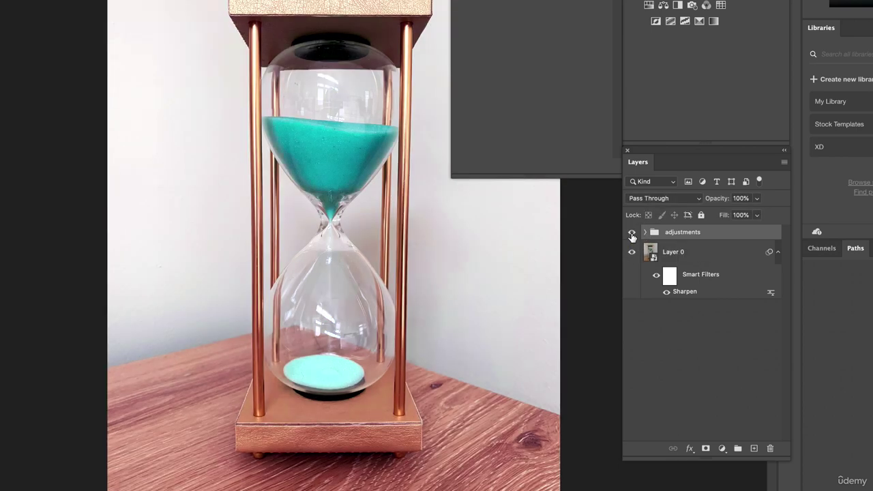
{"action": "left_click", "coordinate": [632, 235]}
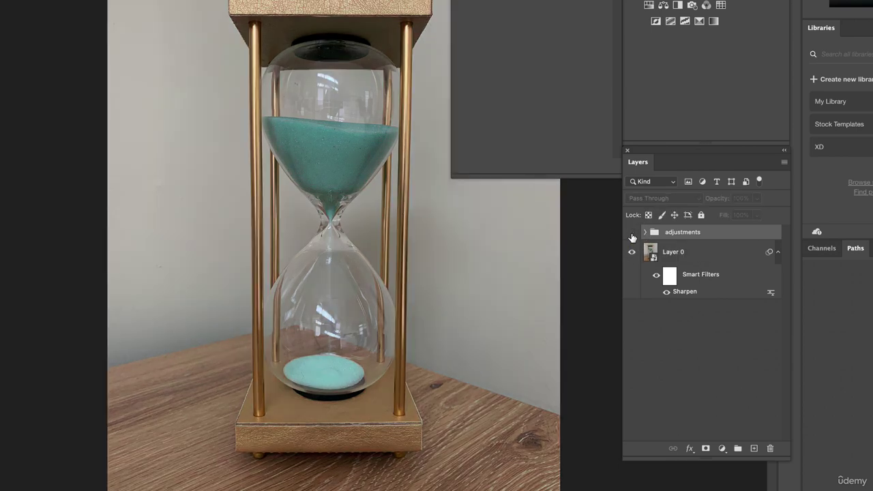
{"action": "left_click", "coordinate": [632, 235]}
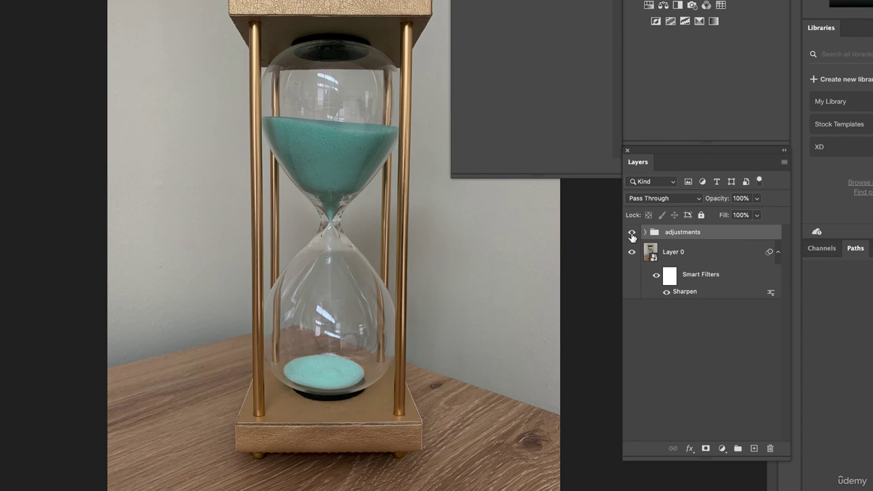